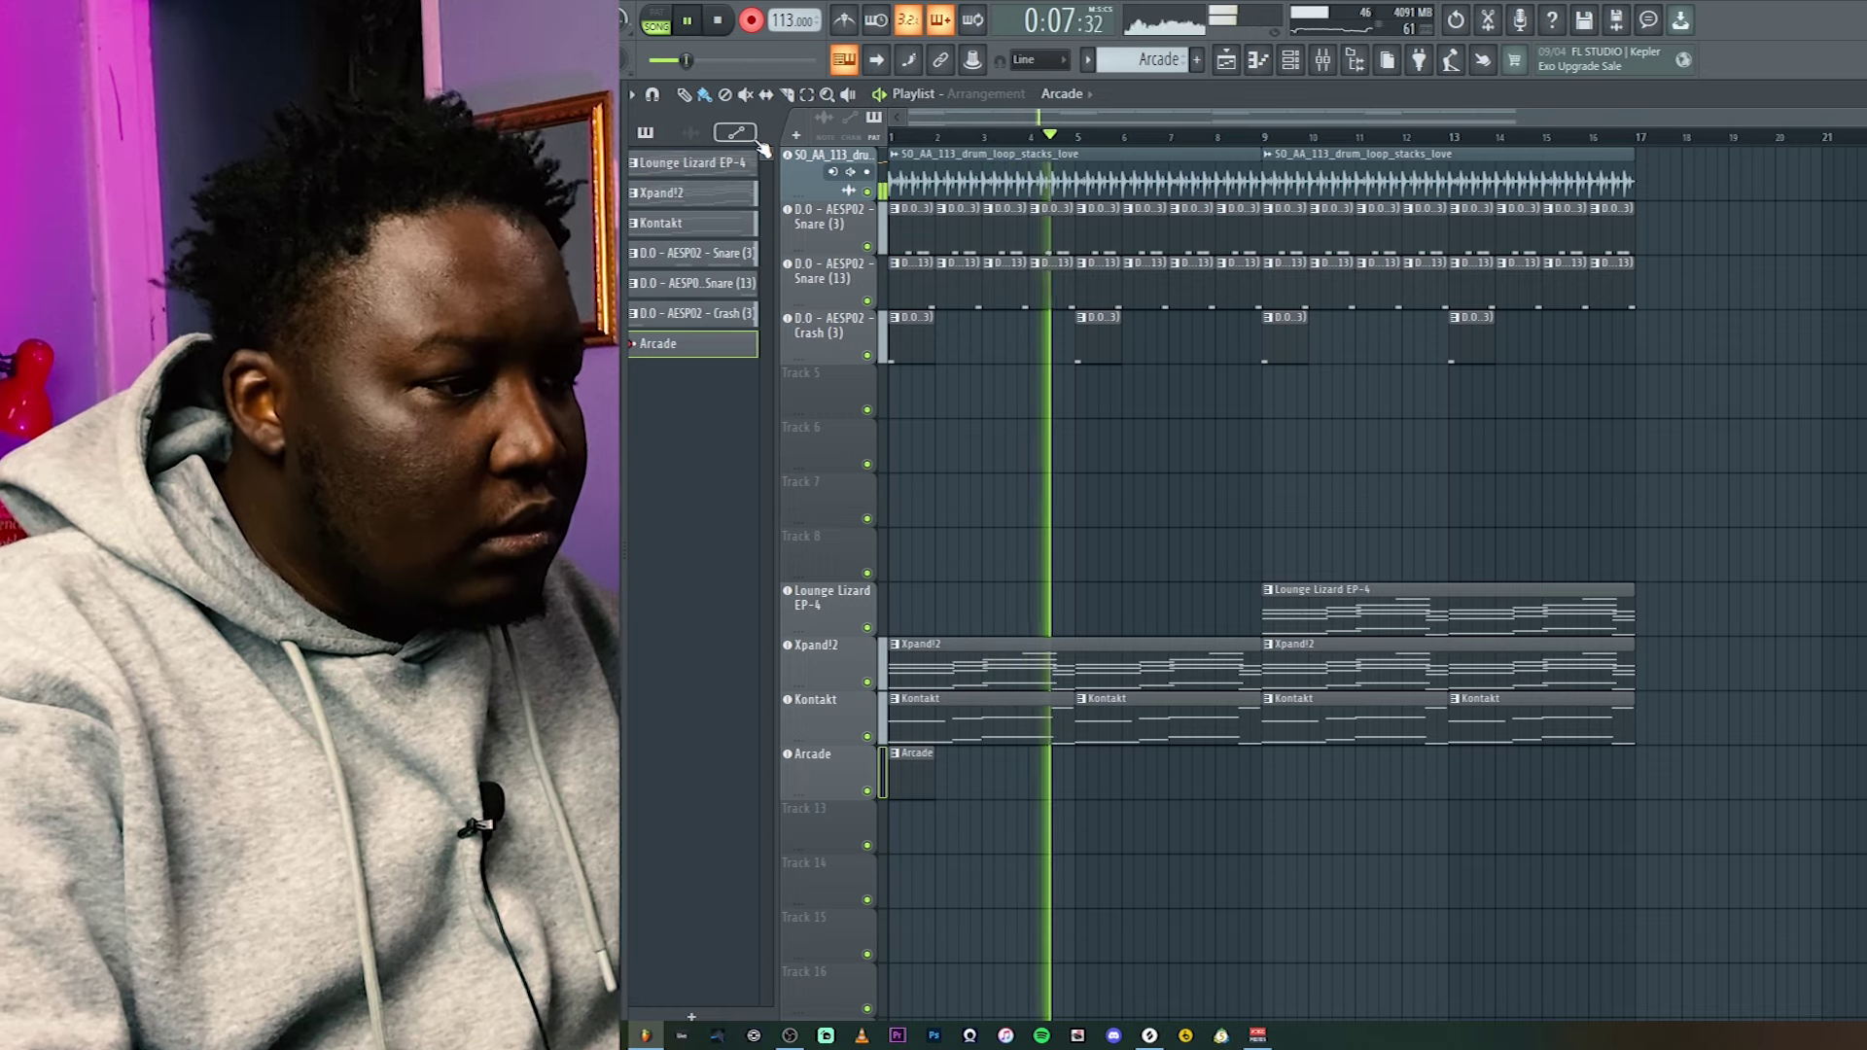
# - Play back the arrangement and check the track levels in the mixer
pyautogui.press('space')
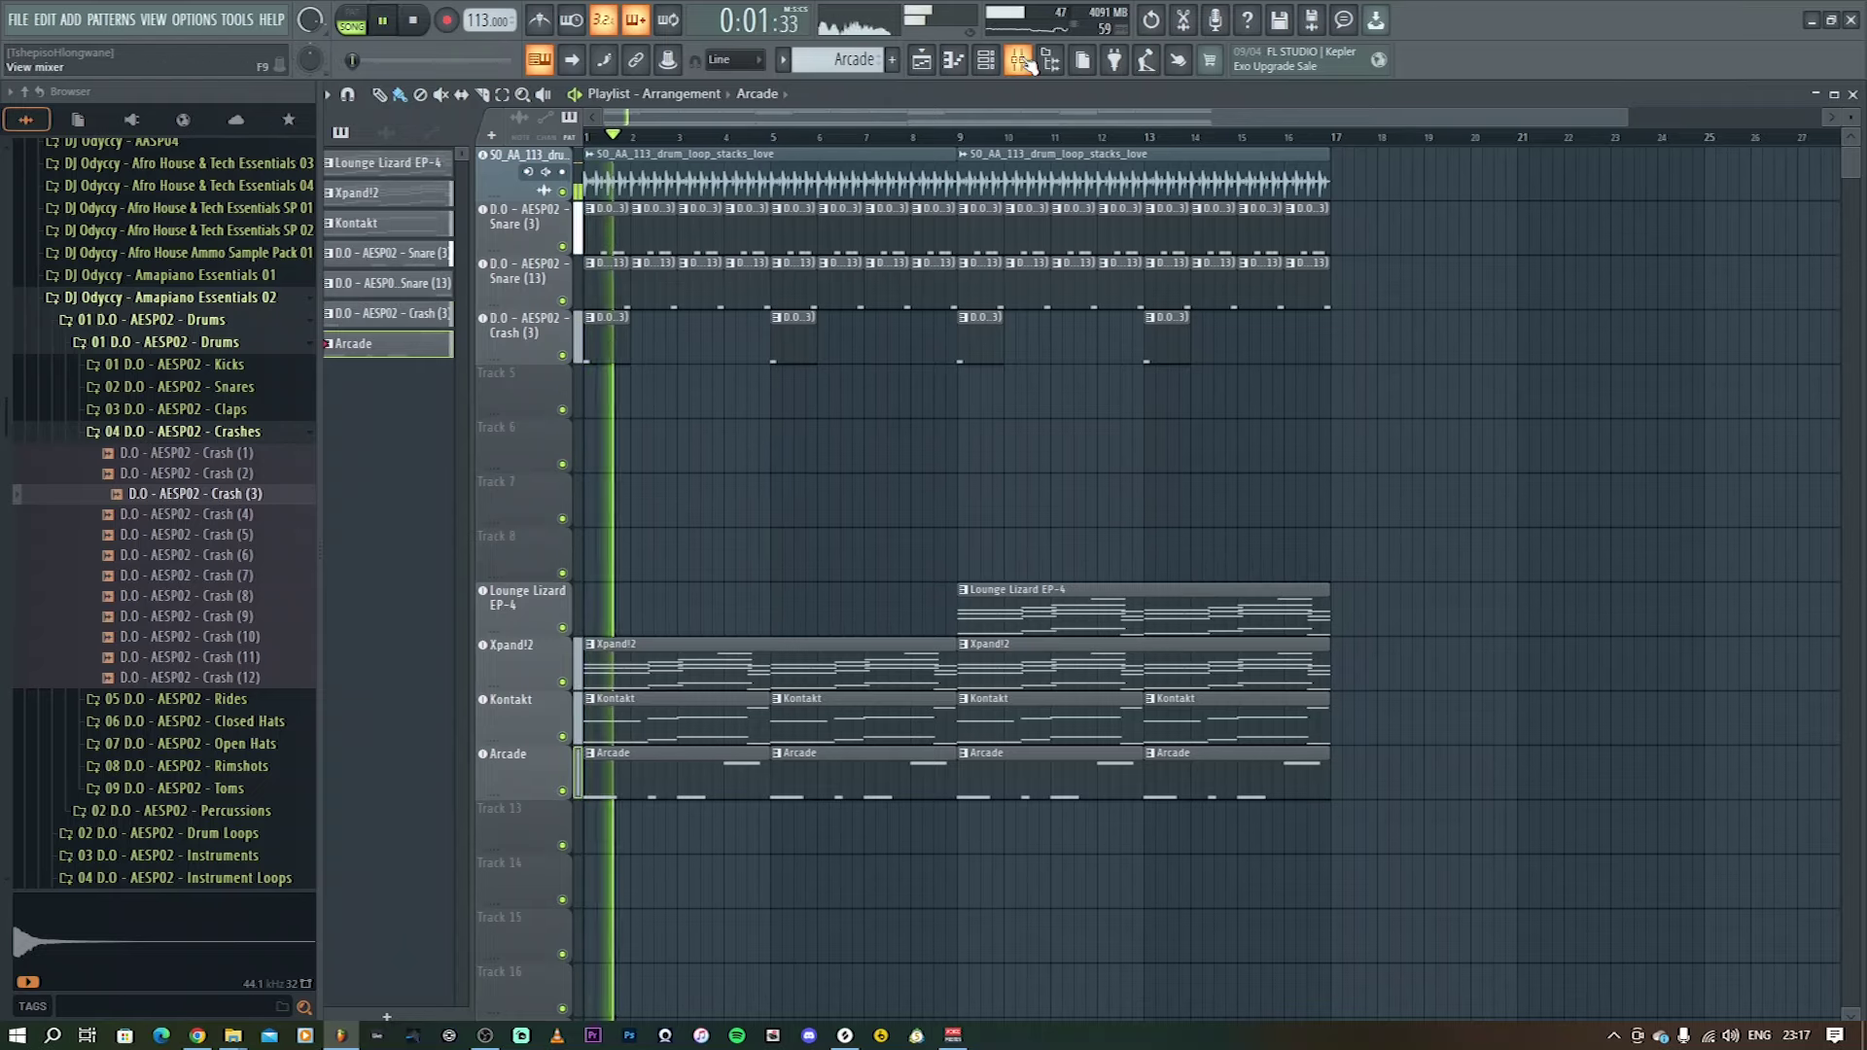
pyautogui.click(1019, 60)
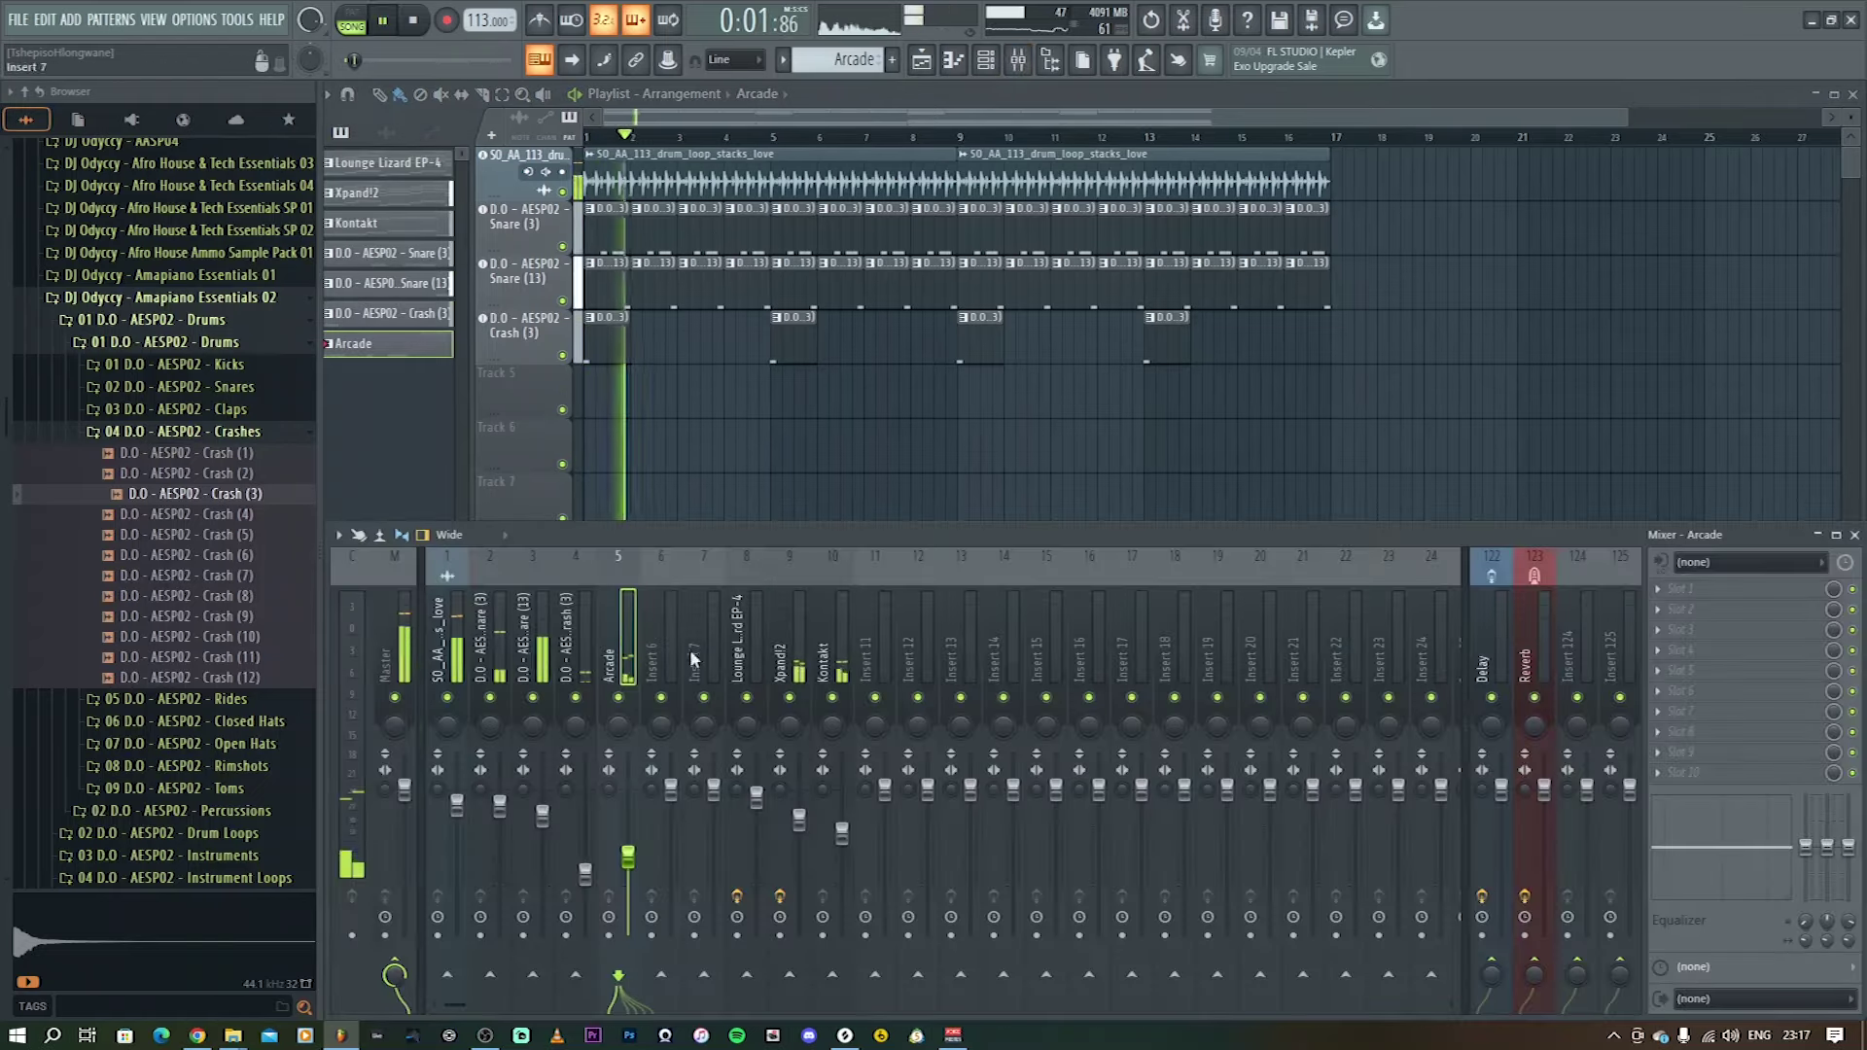
pyautogui.rightClick(775, 454)
# - Move the final G5 note of the Arcade pattern so it starts in the middle of bar 4
pyautogui.doubleClick(654, 791)
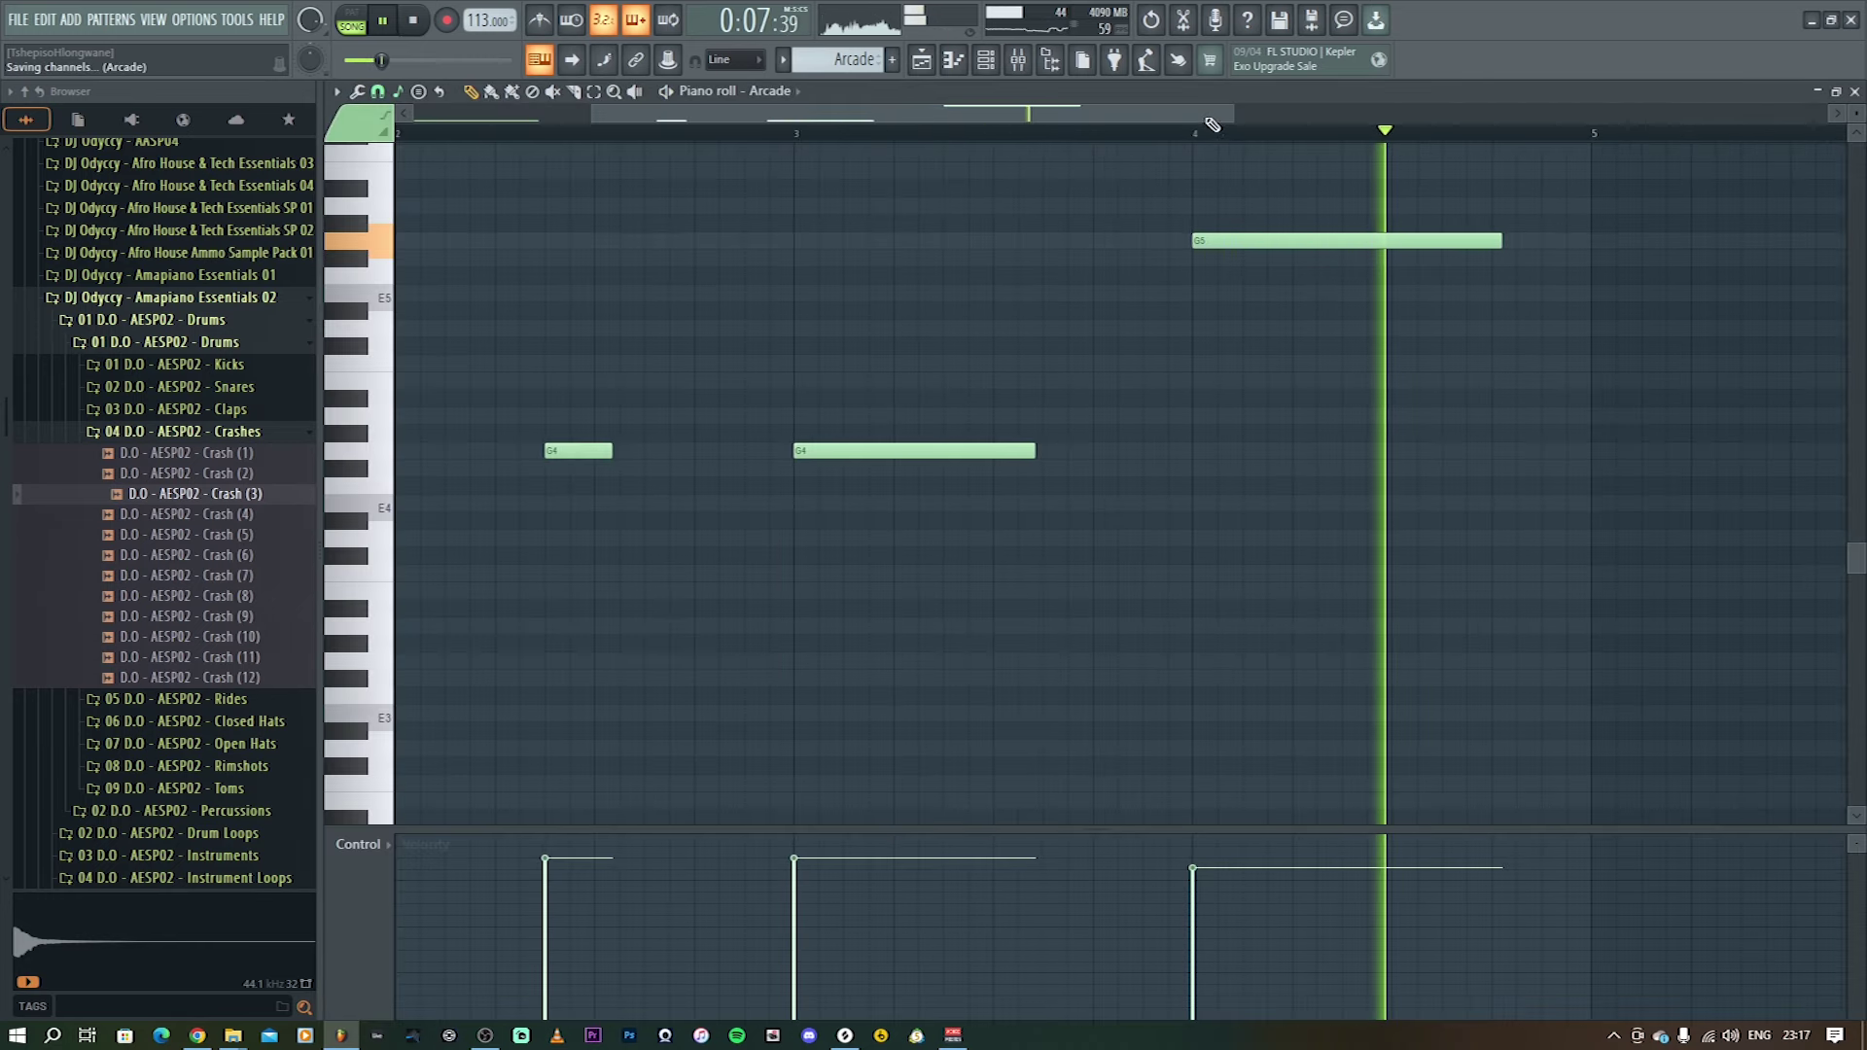
pyautogui.moveTo(742, 121); pyautogui.dragTo(564, 121)
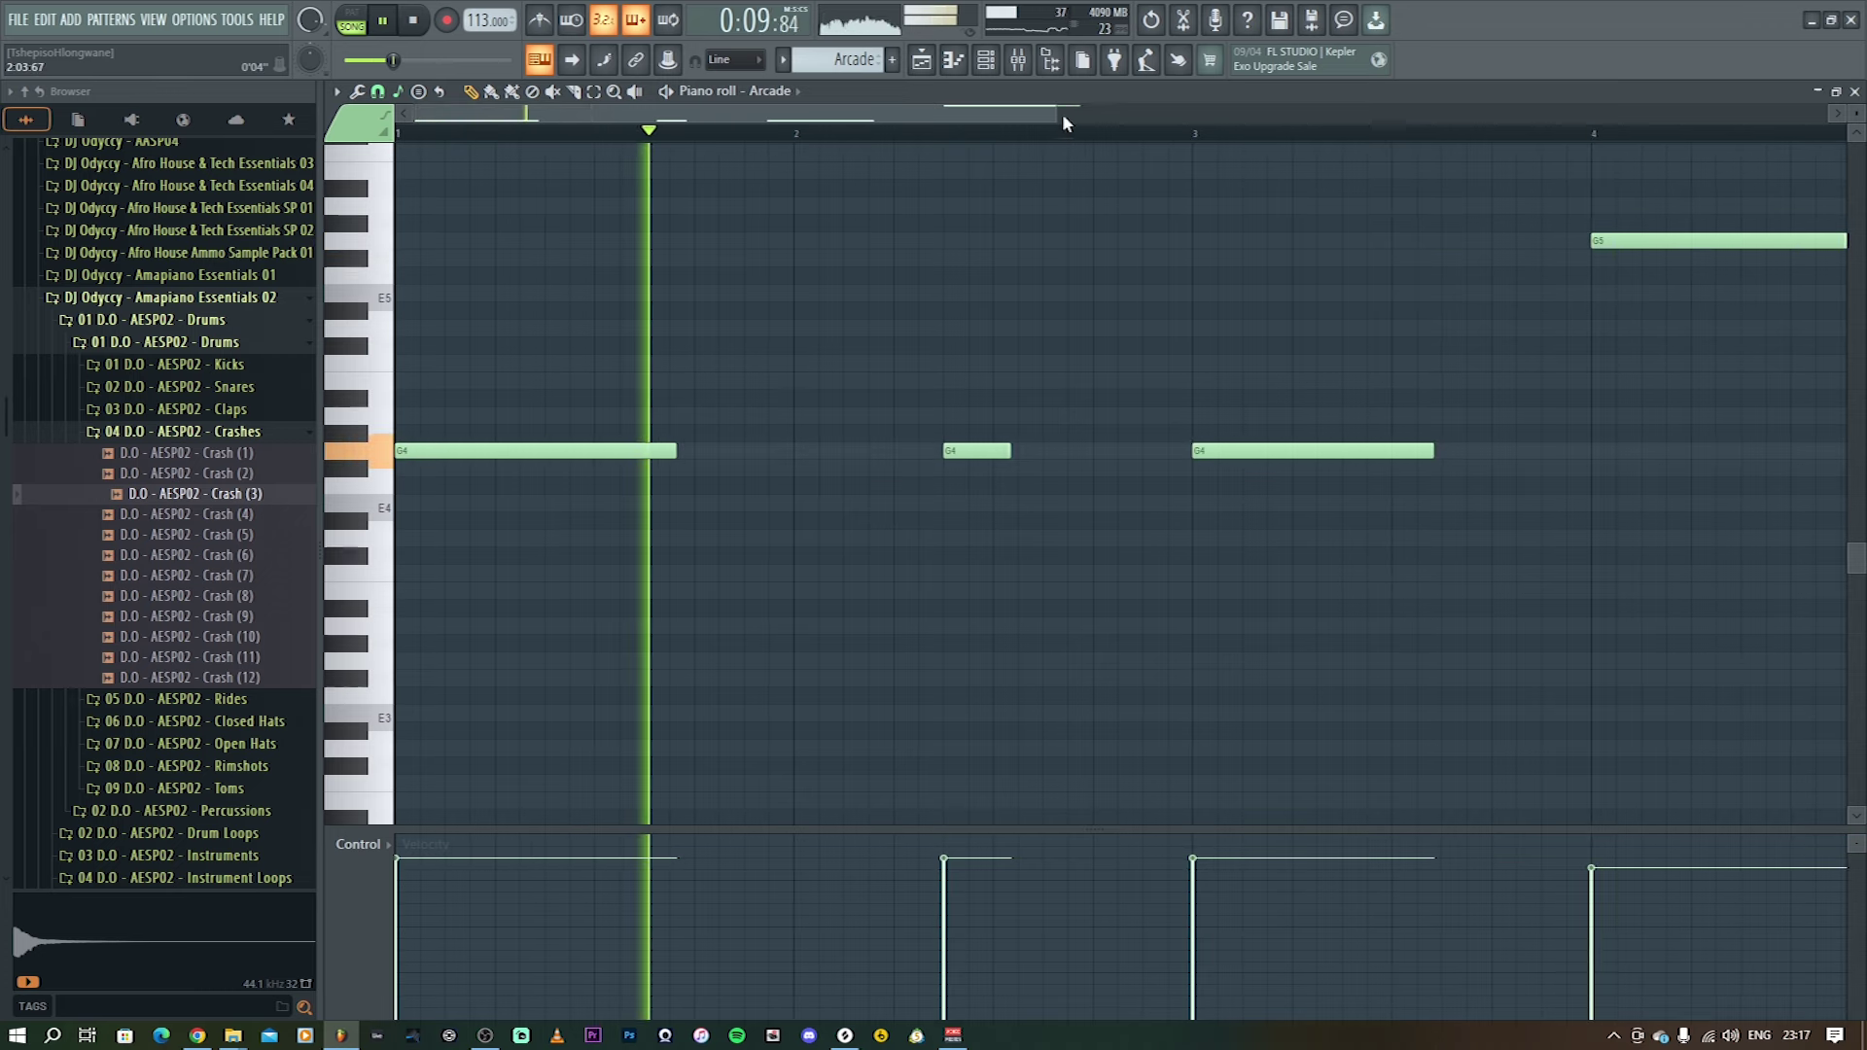
pyautogui.moveTo(1058, 113); pyautogui.dragTo(1408, 118)
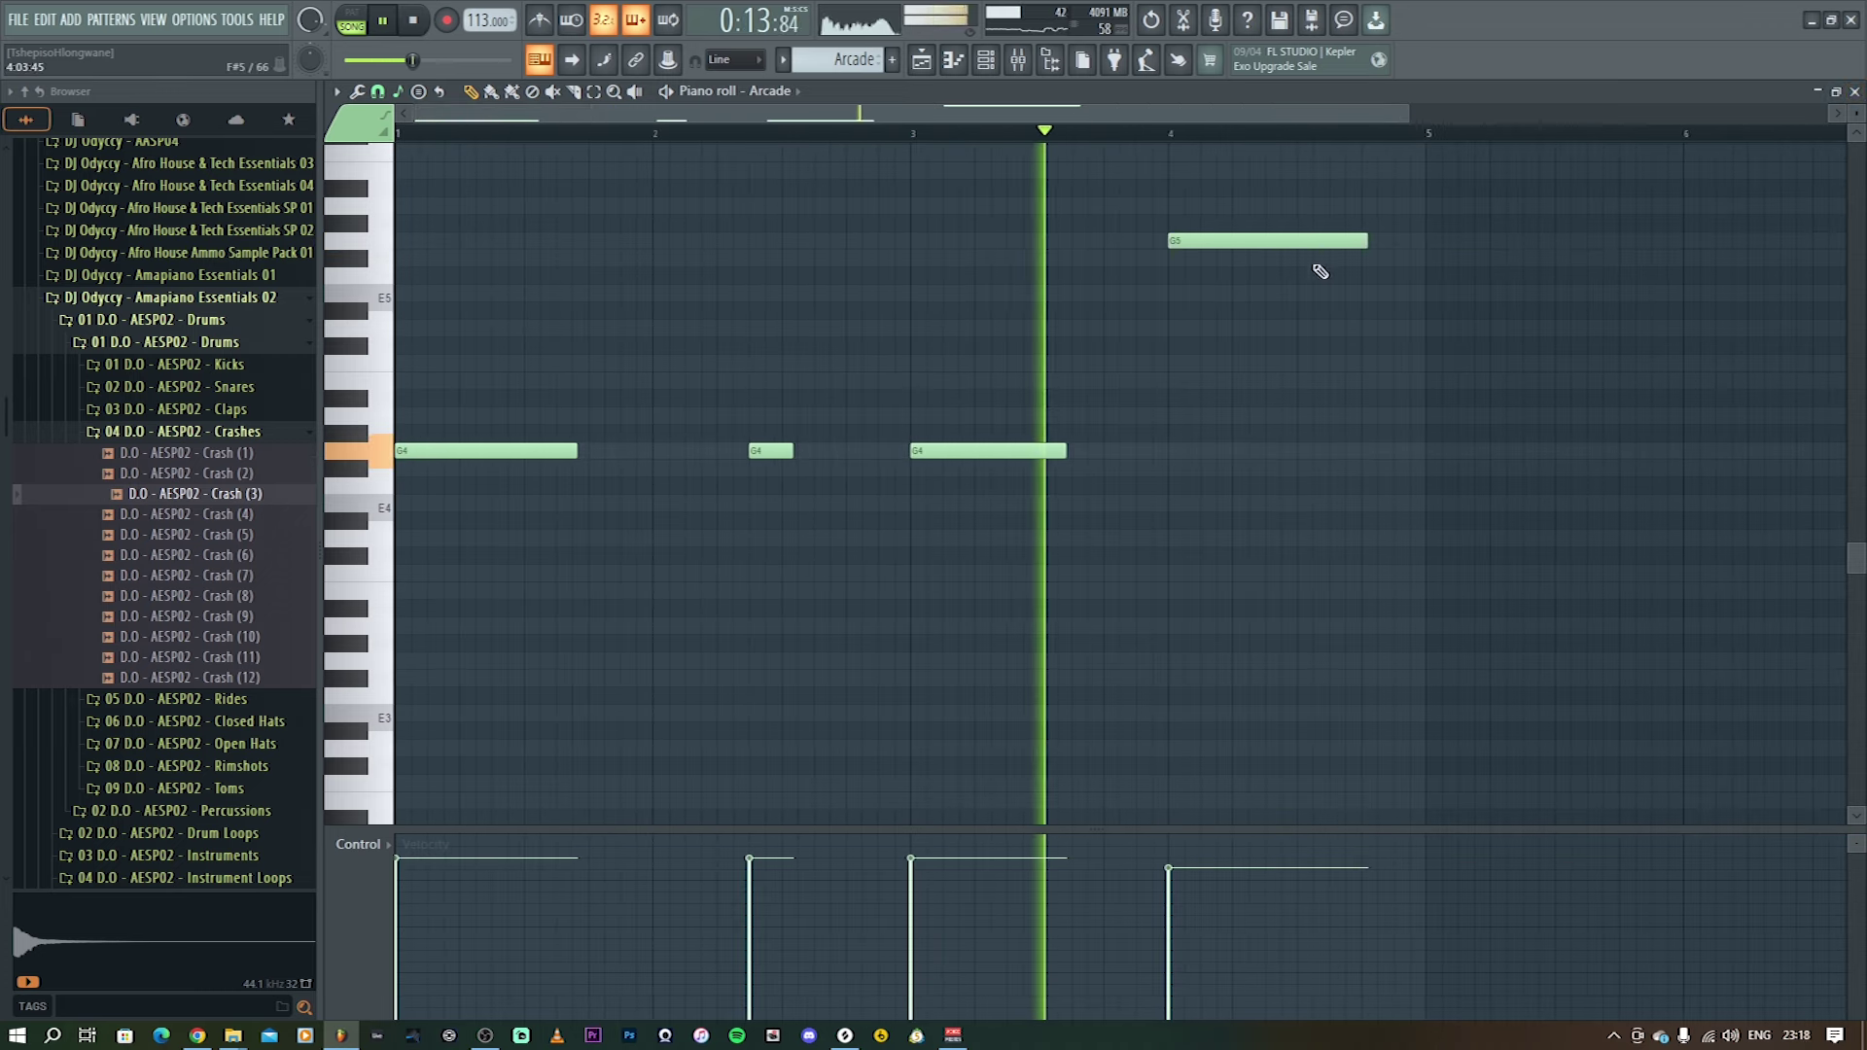
pyautogui.moveTo(1239, 243); pyautogui.dragTo(1303, 243)
pyautogui.press('space')
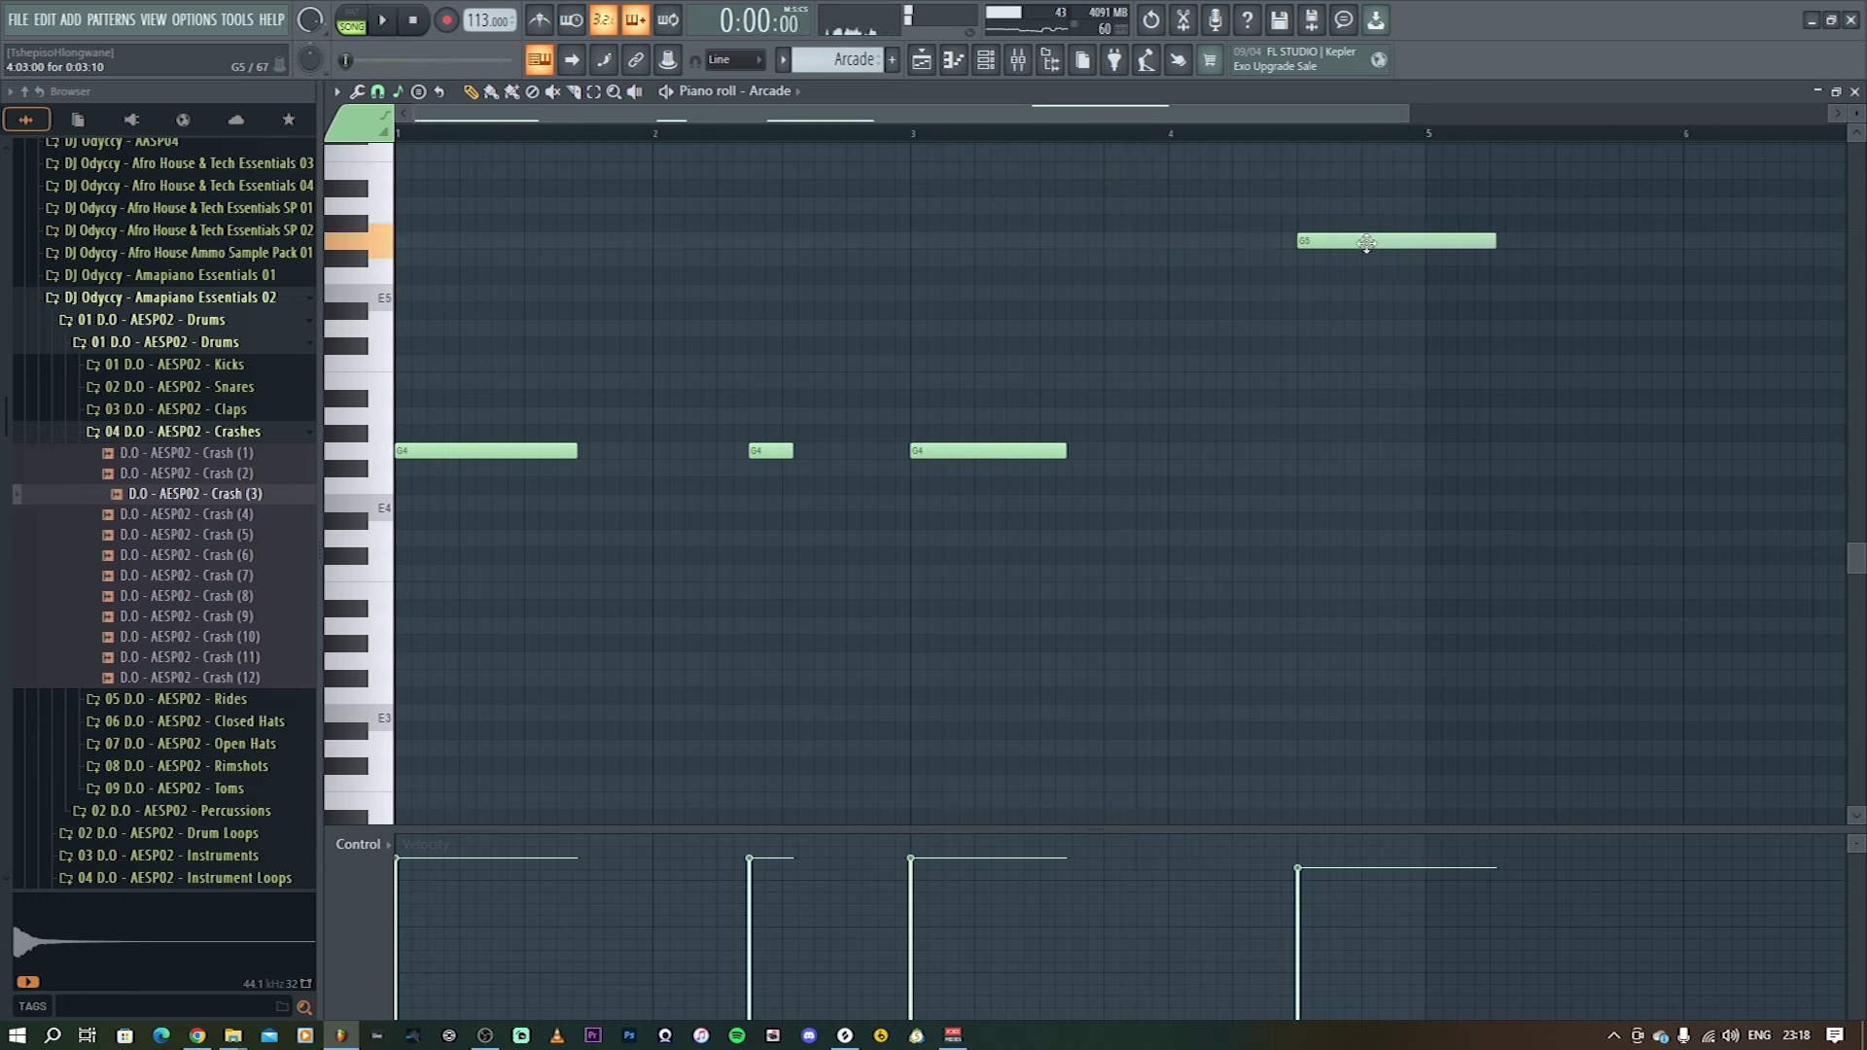
# - Shorten the Arcade pattern's G5 note so it ends at the start of bar 5, and close the piano roll
pyautogui.press('space')
pyautogui.moveTo(1495, 241); pyautogui.dragTo(1434, 242)
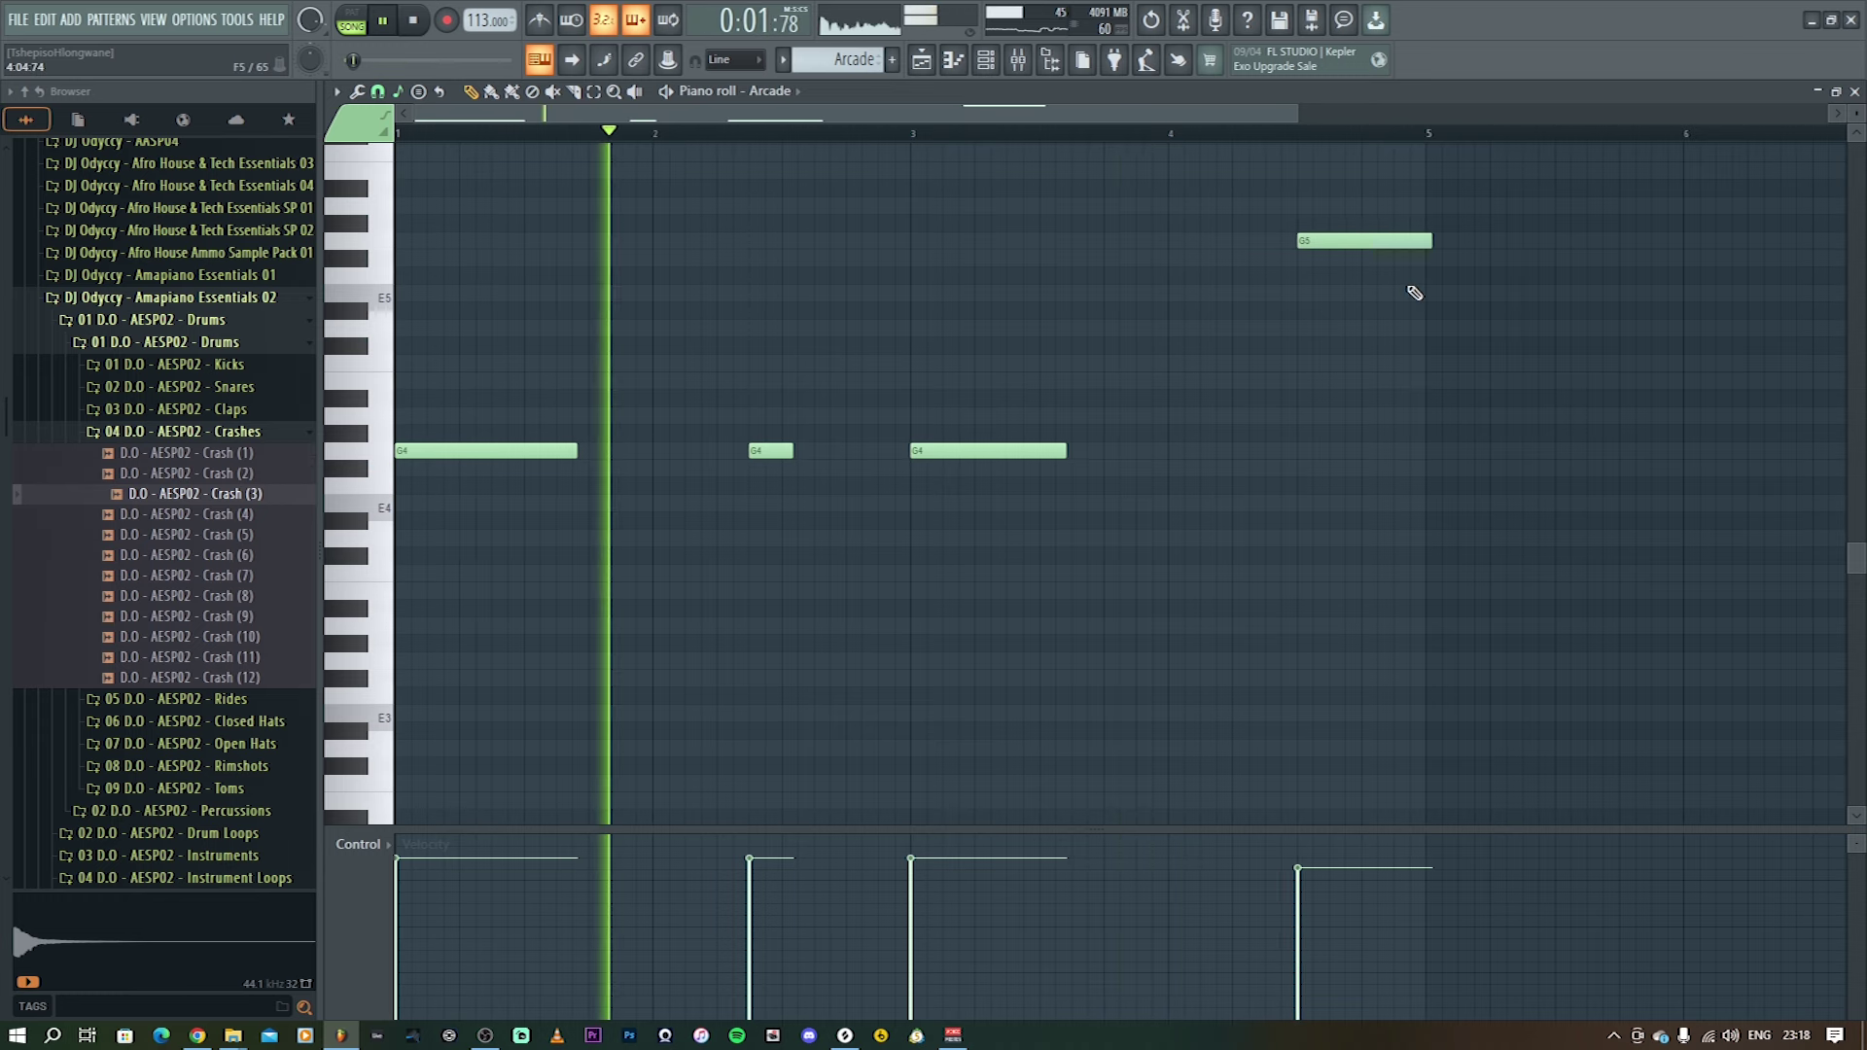
pyautogui.moveTo(1433, 242); pyautogui.dragTo(1413, 245)
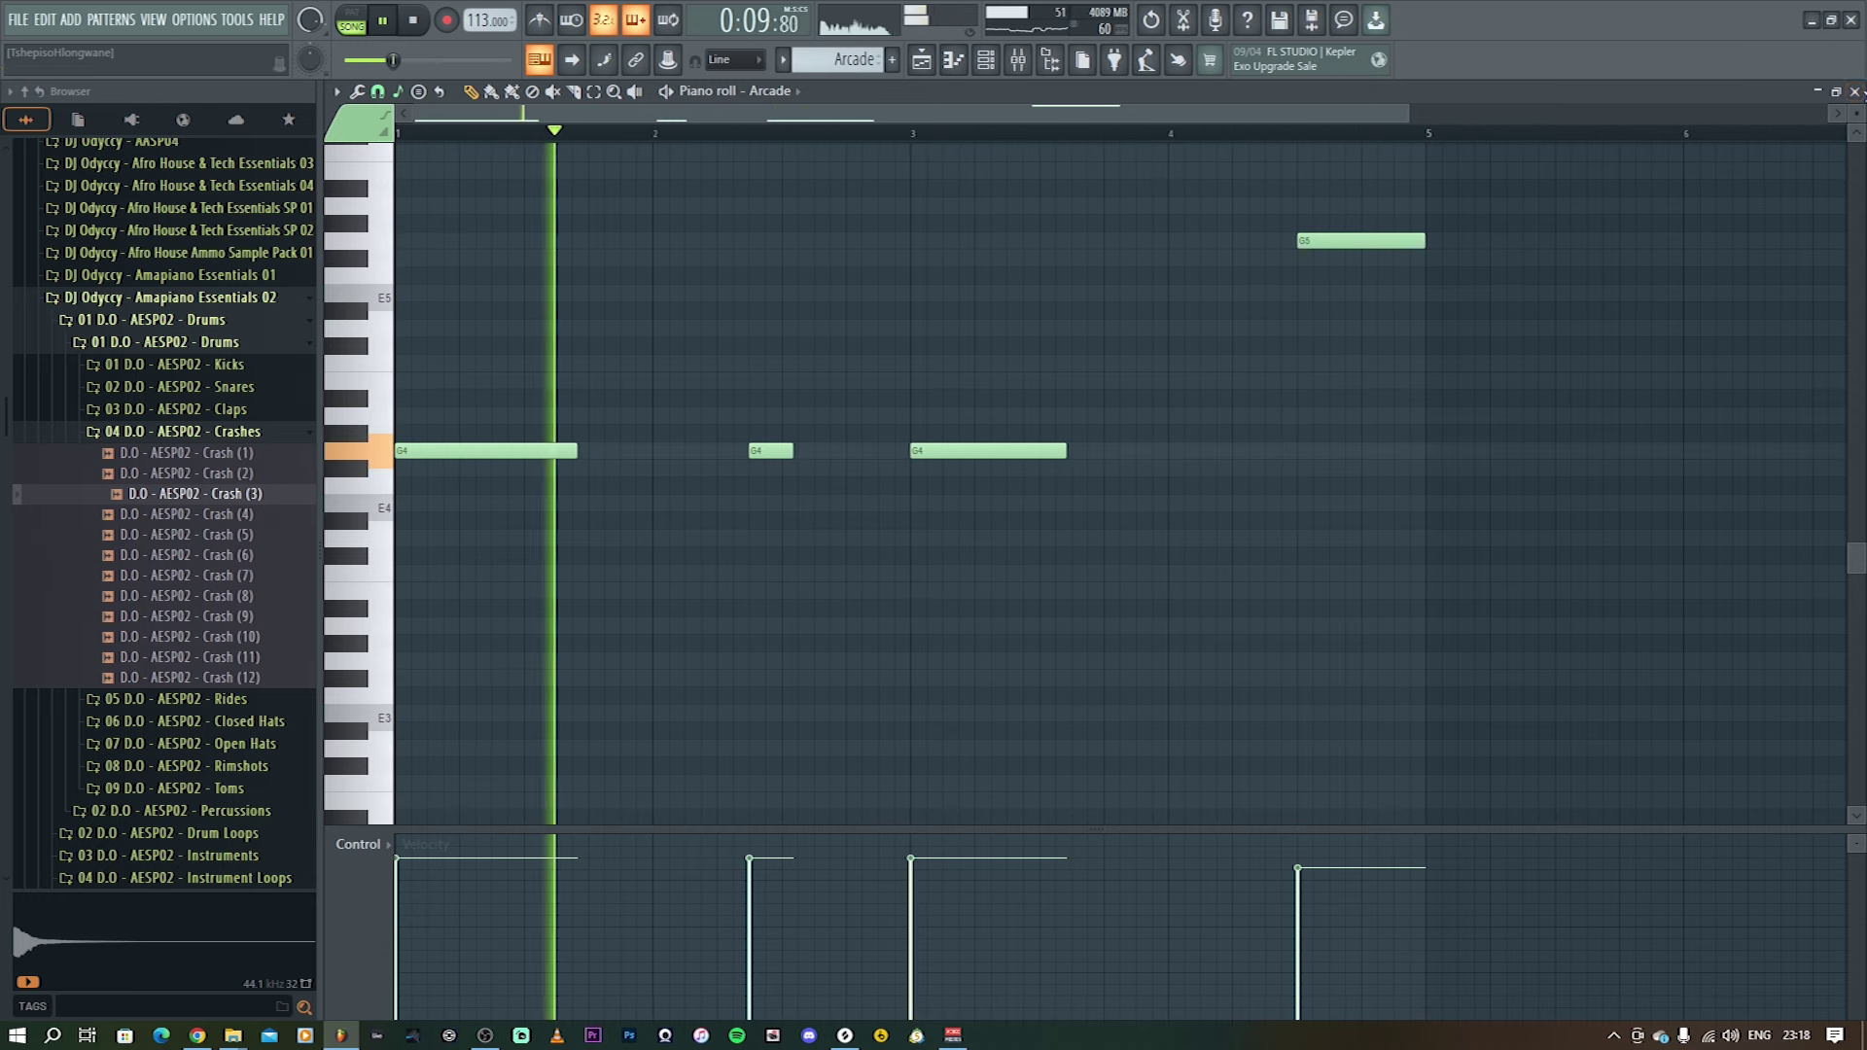
pyautogui.click(1854, 90)
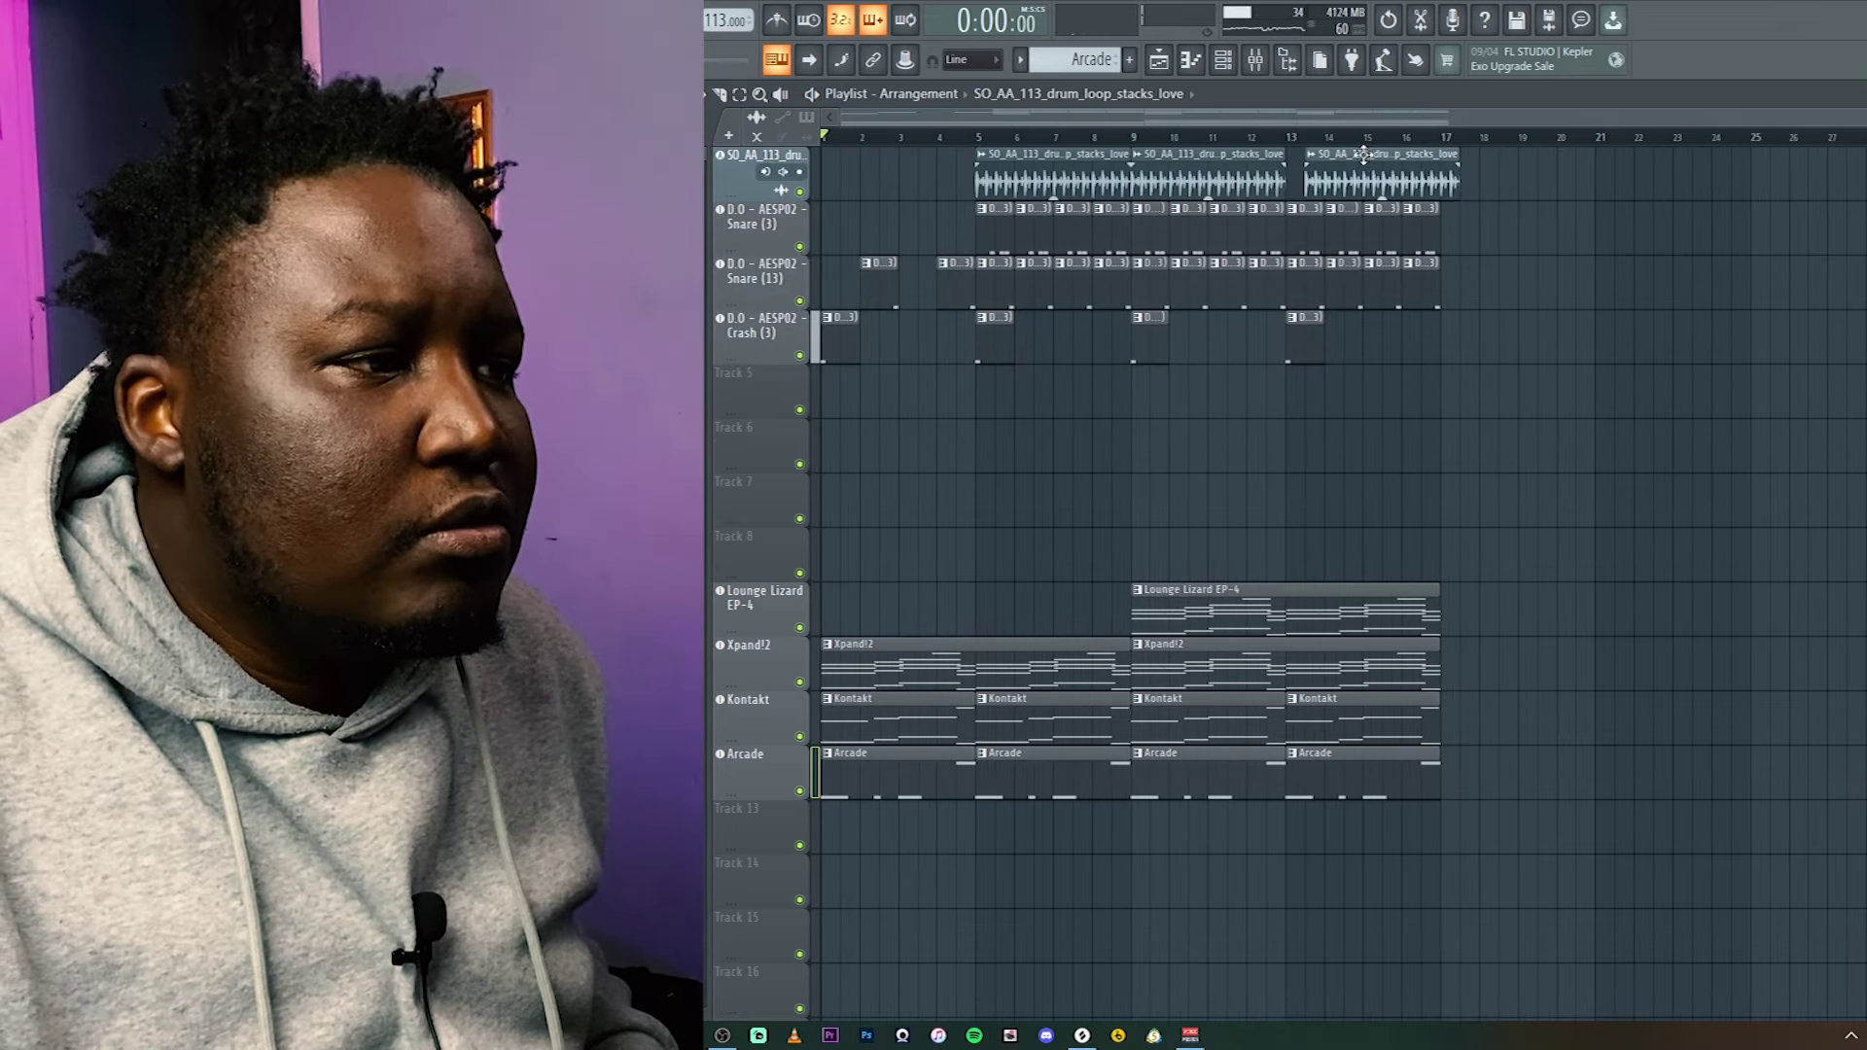
# - Shorten the Lounge Lizard EP-4 and Xpand!2 clips at bar 9 to four bars and repeat them back to back
pyautogui.moveTo(1566, 908); pyautogui.dragTo(1569, 583)
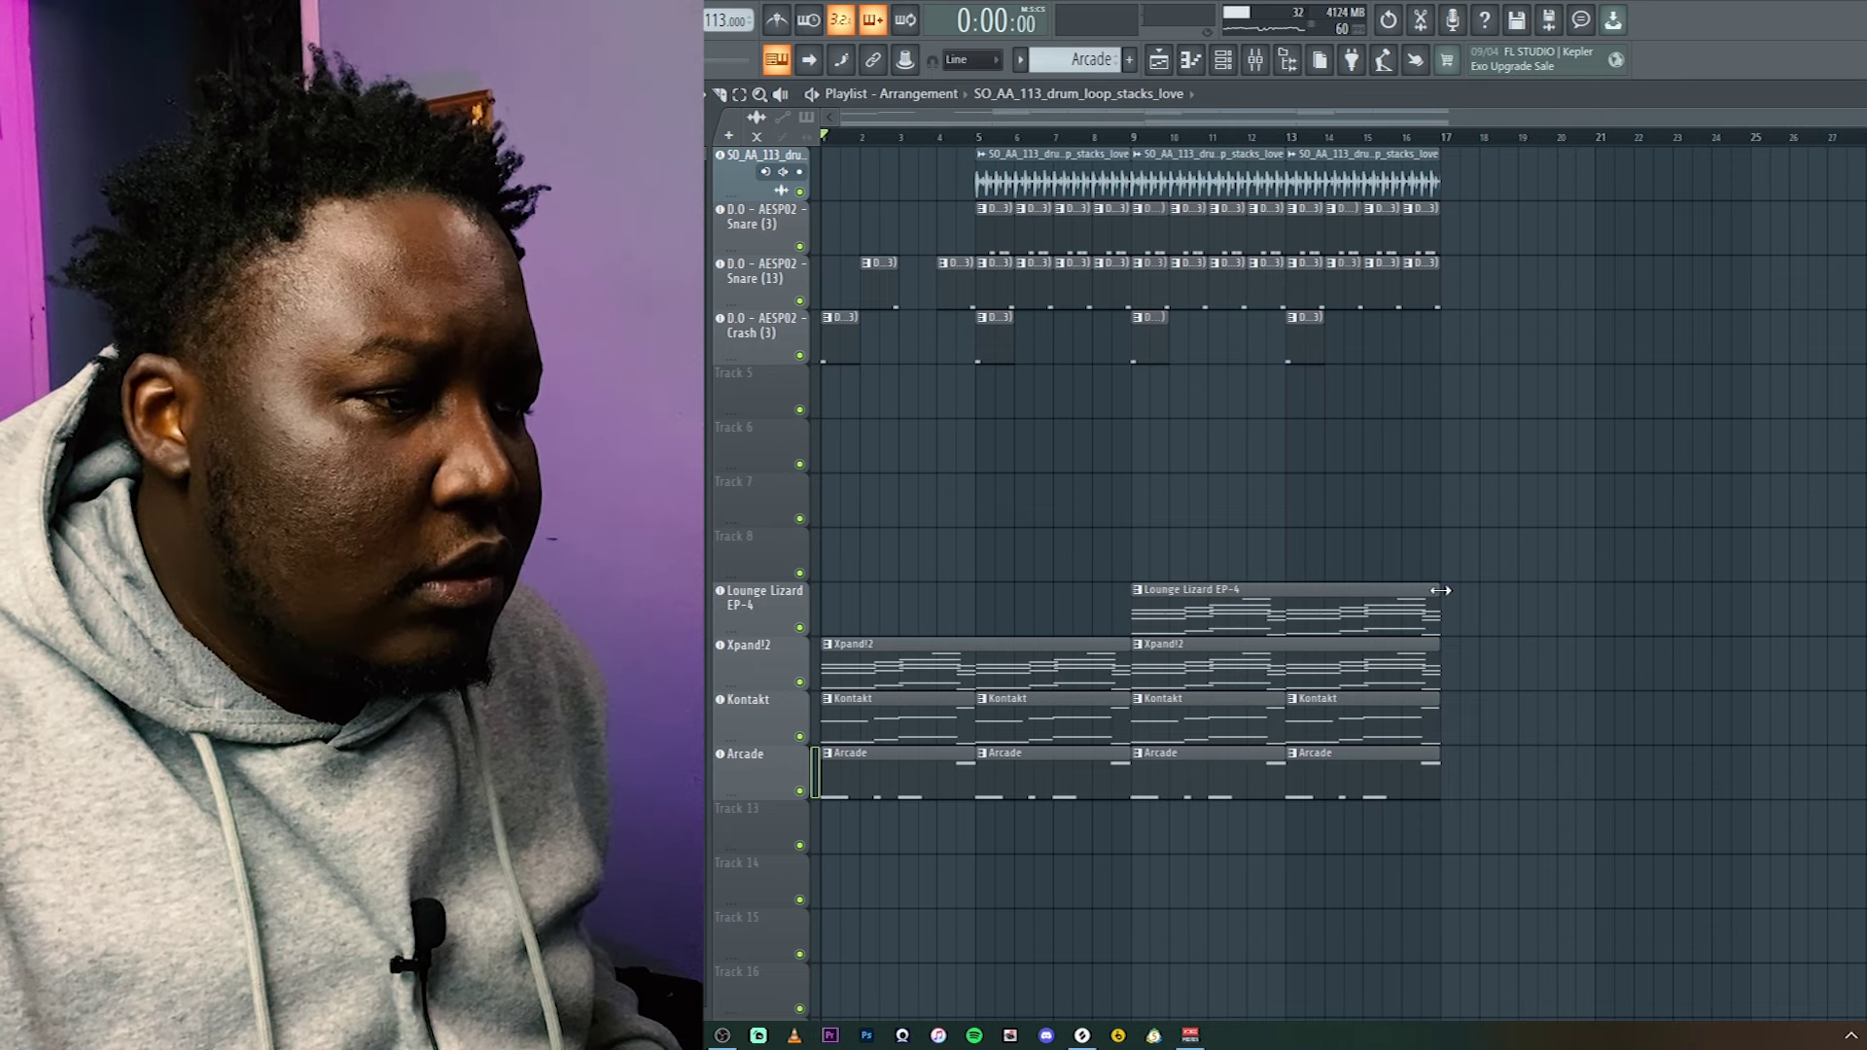
pyautogui.moveTo(1474, 667); pyautogui.dragTo(1437, 612)
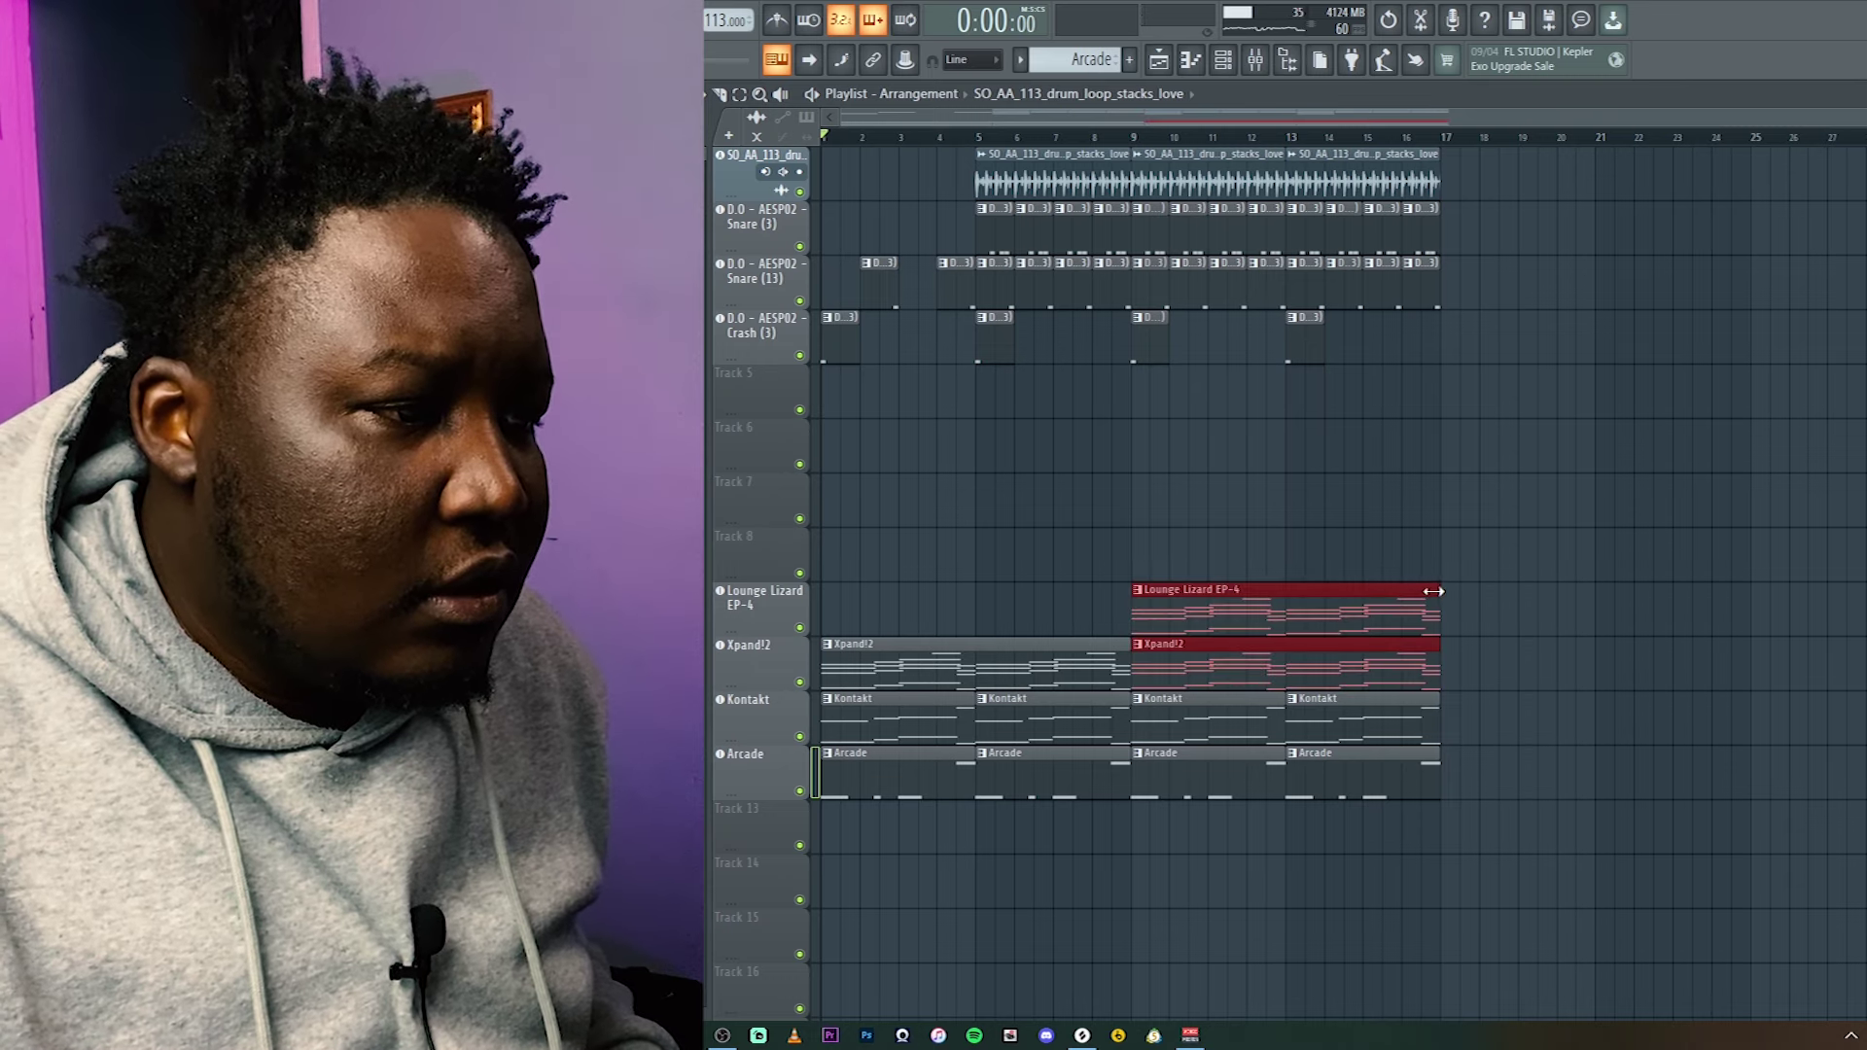
pyautogui.hotkey('ctrl', 'b')
pyautogui.moveTo(1525, 850); pyautogui.dragTo(1640, 638)
pyautogui.moveTo(1398, 621)
pyautogui.mouseDown()
pyautogui.moveTo(1474, 614)
pyautogui.moveTo(1433, 611)
pyautogui.mouseUp()
# - Repeat the four-bar section on all tracks up to bar 29, ending the drum loop one bar early at bars 20 and 28
pyautogui.moveTo(1541, 864)
pyautogui.mouseDown()
pyautogui.moveTo(1326, 152)
pyautogui.moveTo(1288, 154)
pyautogui.moveTo(1519, 162)
pyautogui.moveTo(1507, 176)
pyautogui.mouseUp()
pyautogui.rightClick(1294, 158)
pyautogui.click(1637, 124)
pyautogui.click(1736, 465)
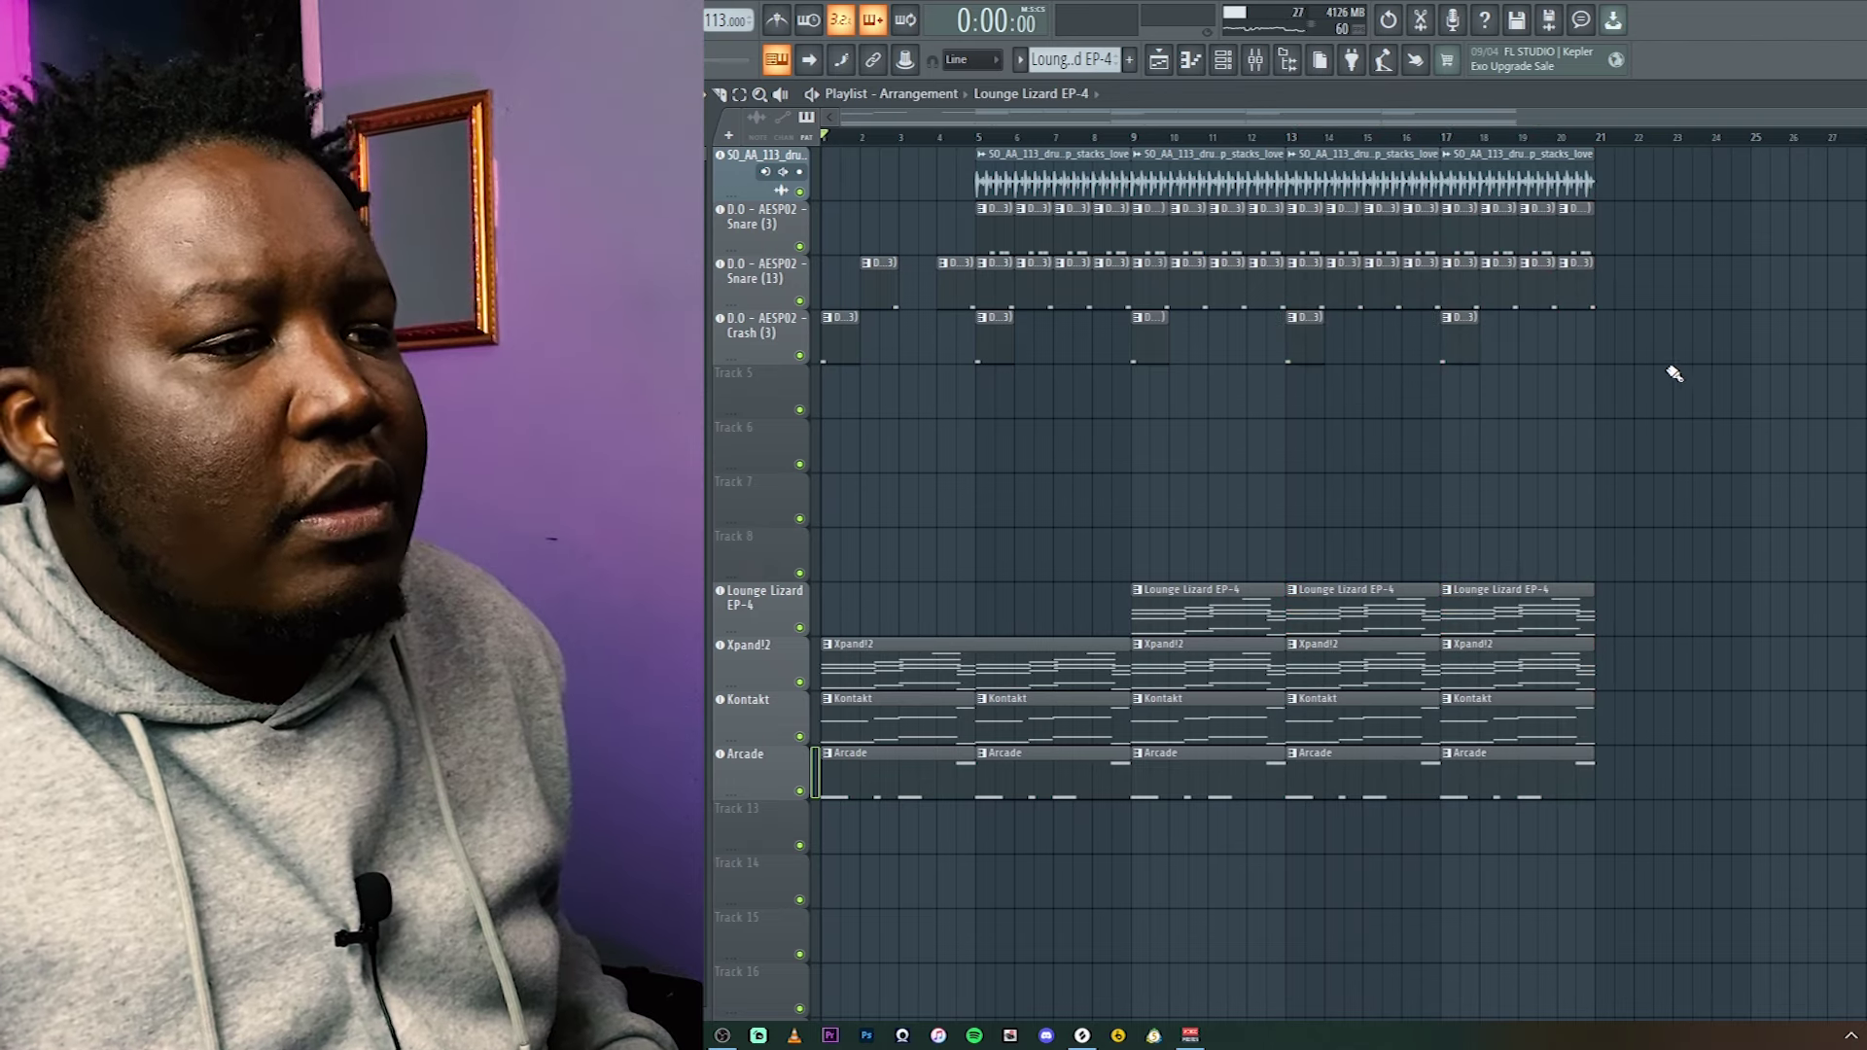
pyautogui.moveTo(1674, 906)
pyautogui.mouseDown()
pyautogui.moveTo(1287, 150)
pyautogui.moveTo(1675, 172)
pyautogui.moveTo(1617, 172)
pyautogui.mouseUp()
pyautogui.click(1759, 443)
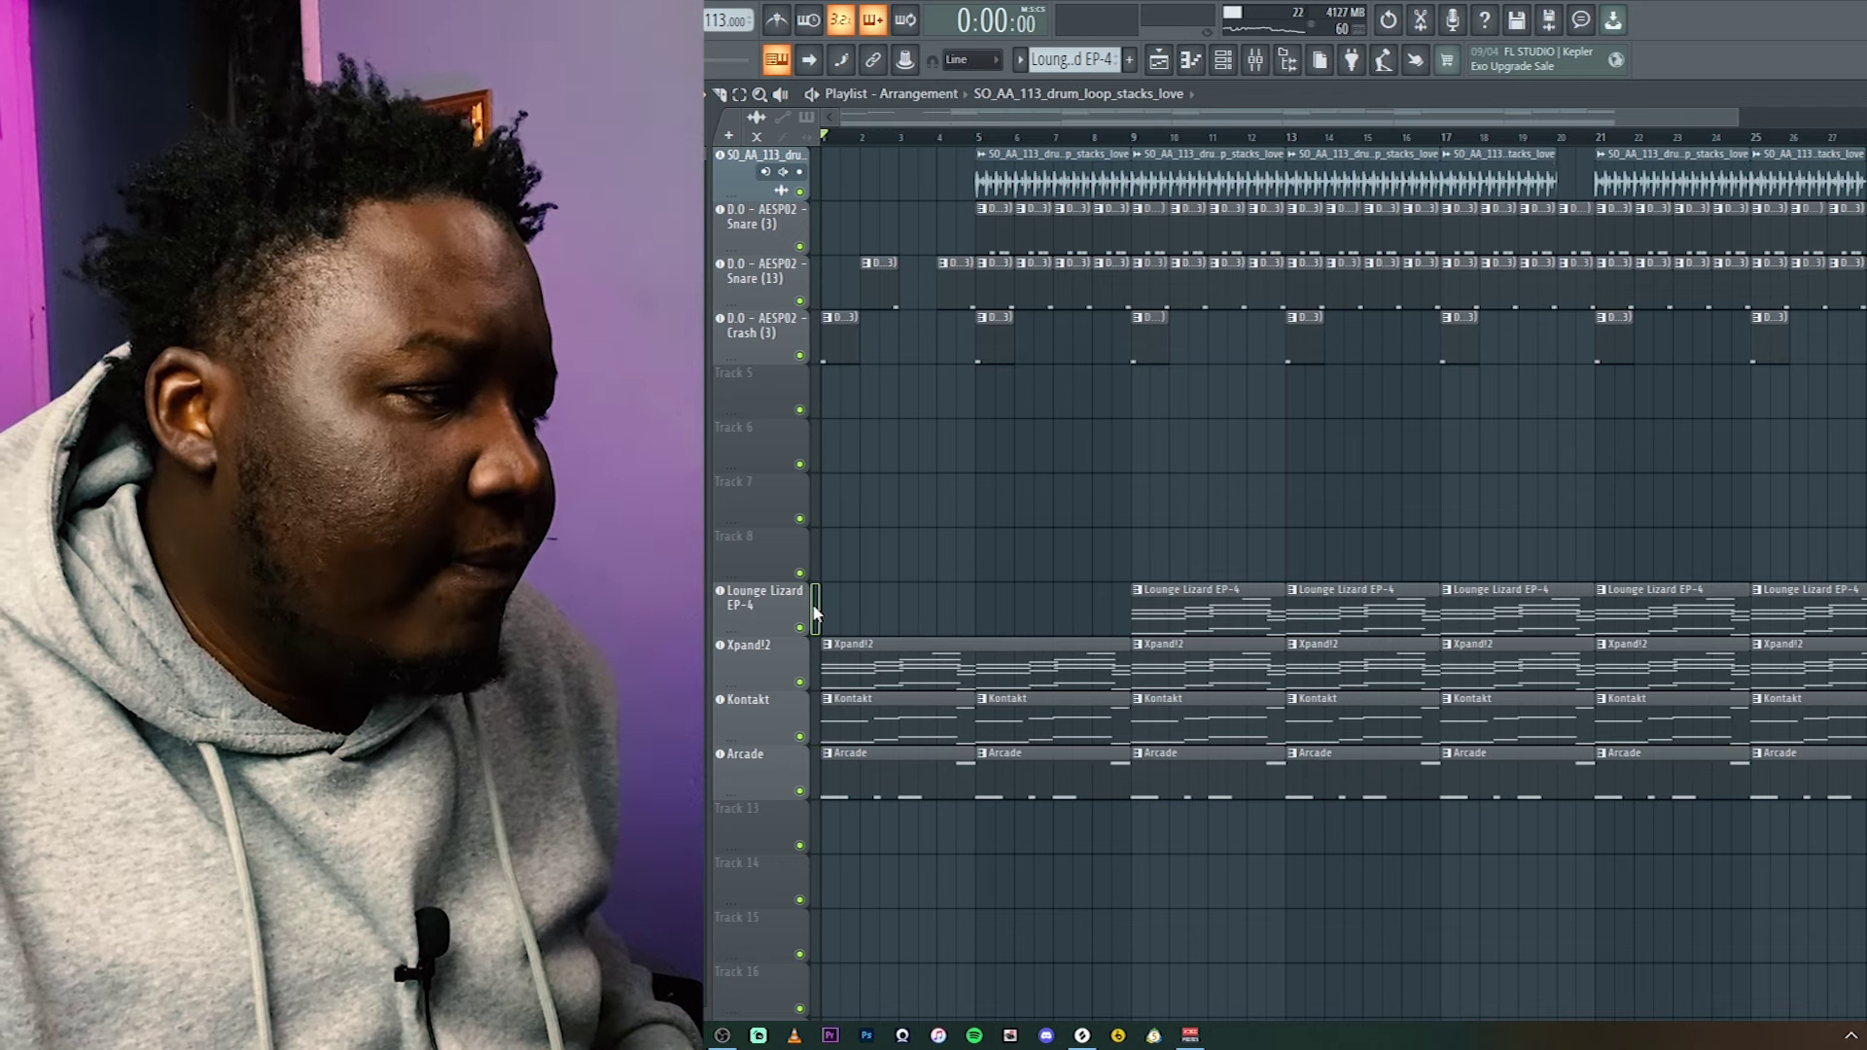
# - Move the instrument tracks down one row and make Track 7 a Kepler instrument track with the Bassguitar 1 preset
pyautogui.scroll(-1, 760, 592)
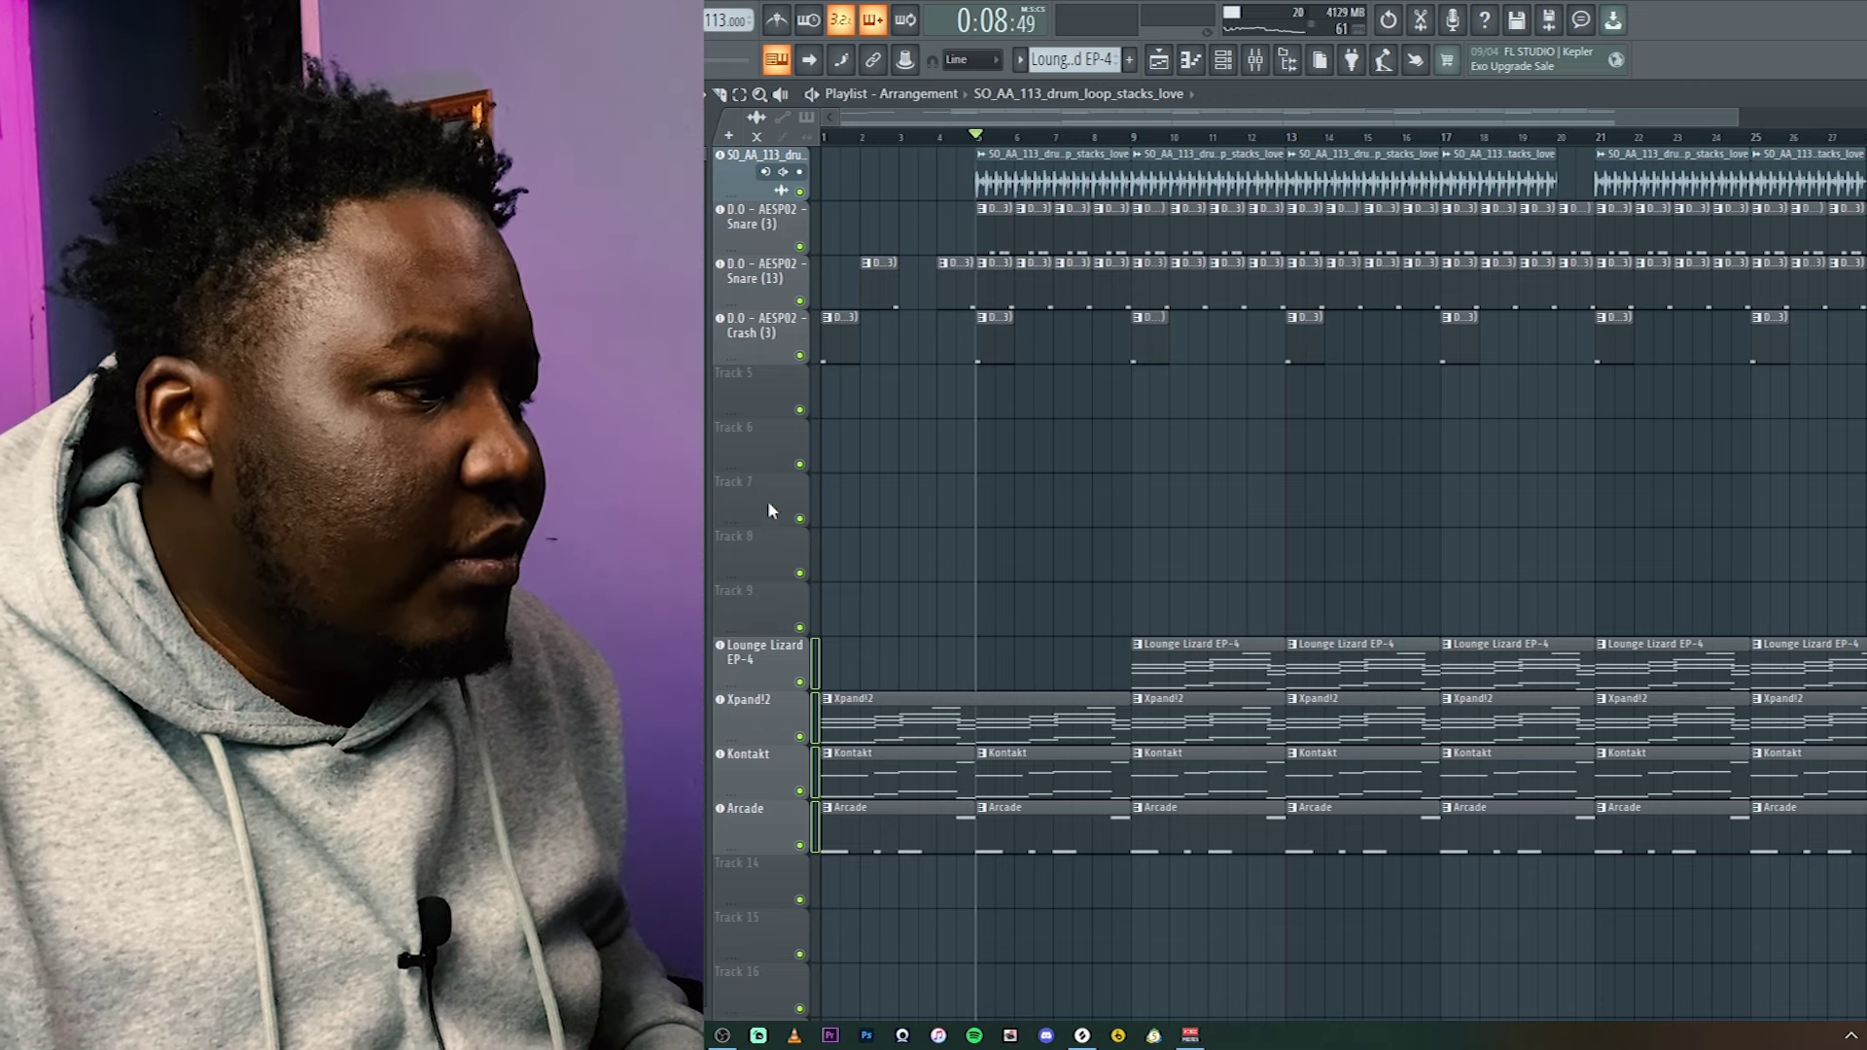
pyautogui.rightClick(769, 499)
pyautogui.moveTo(885, 622)
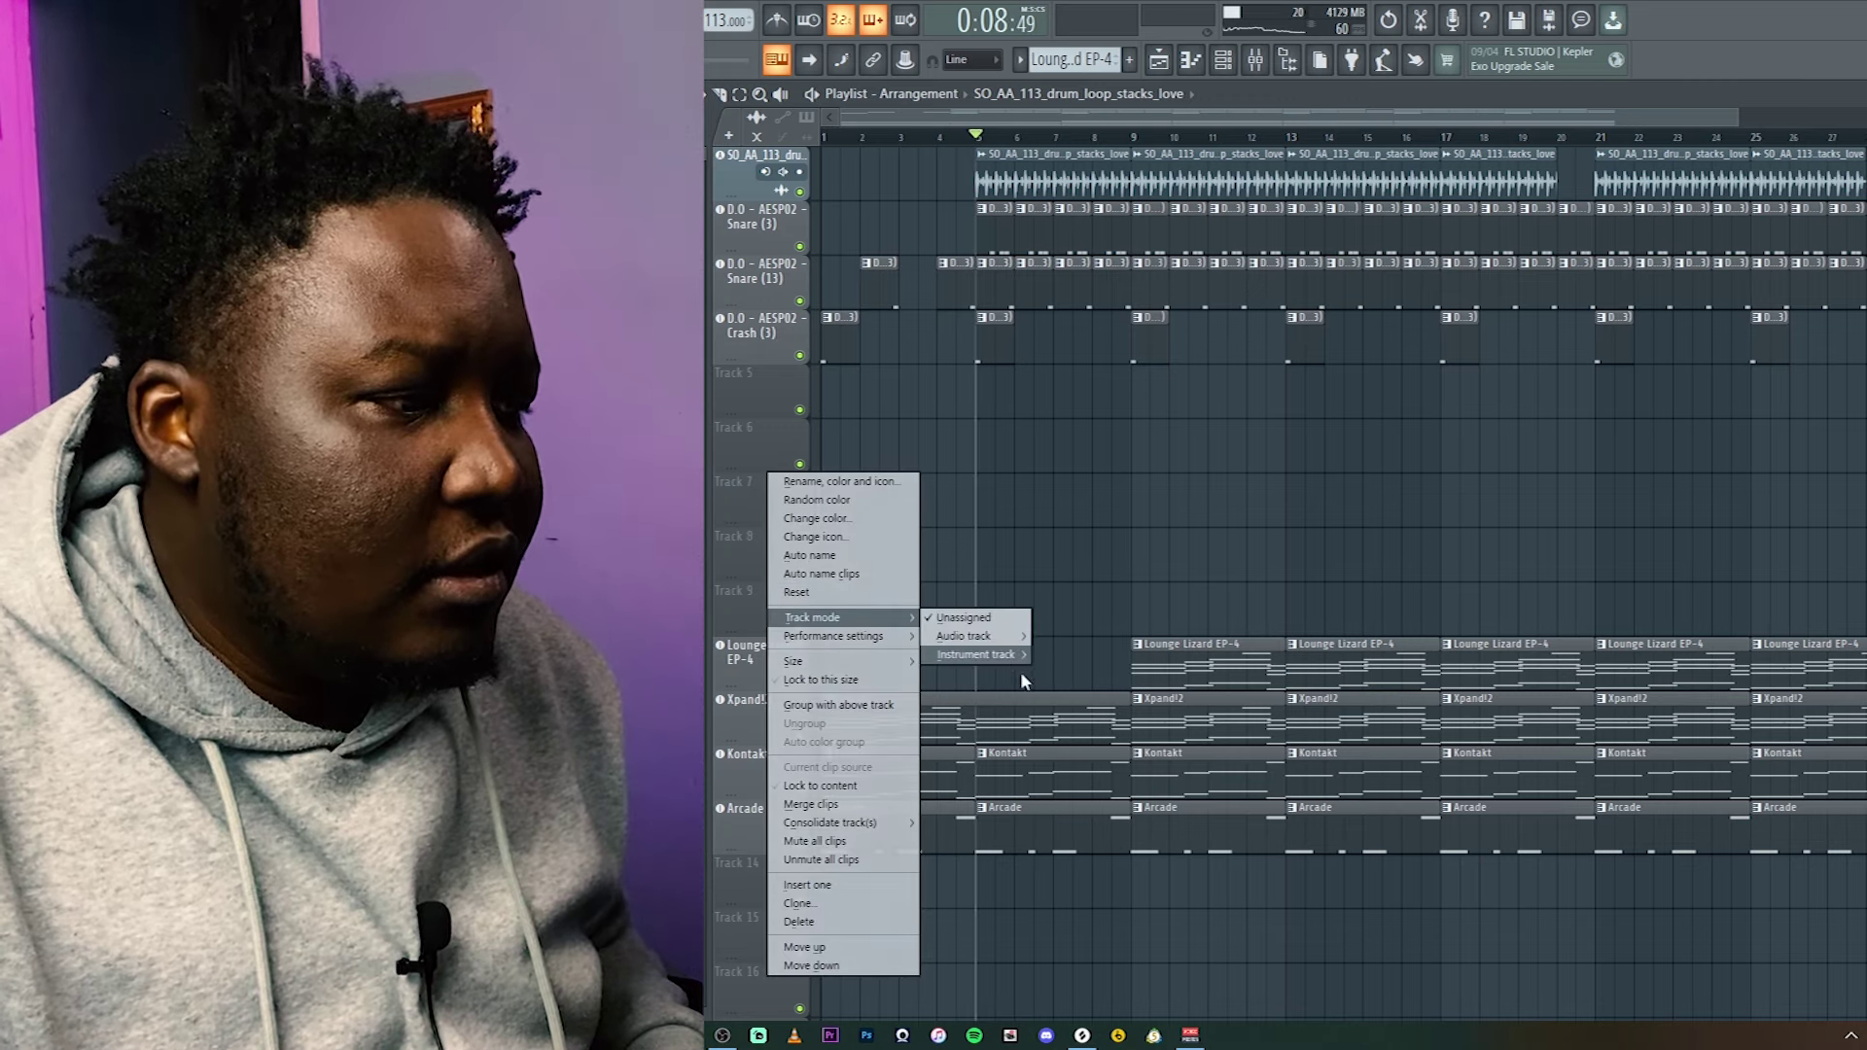
pyautogui.moveTo(1011, 654)
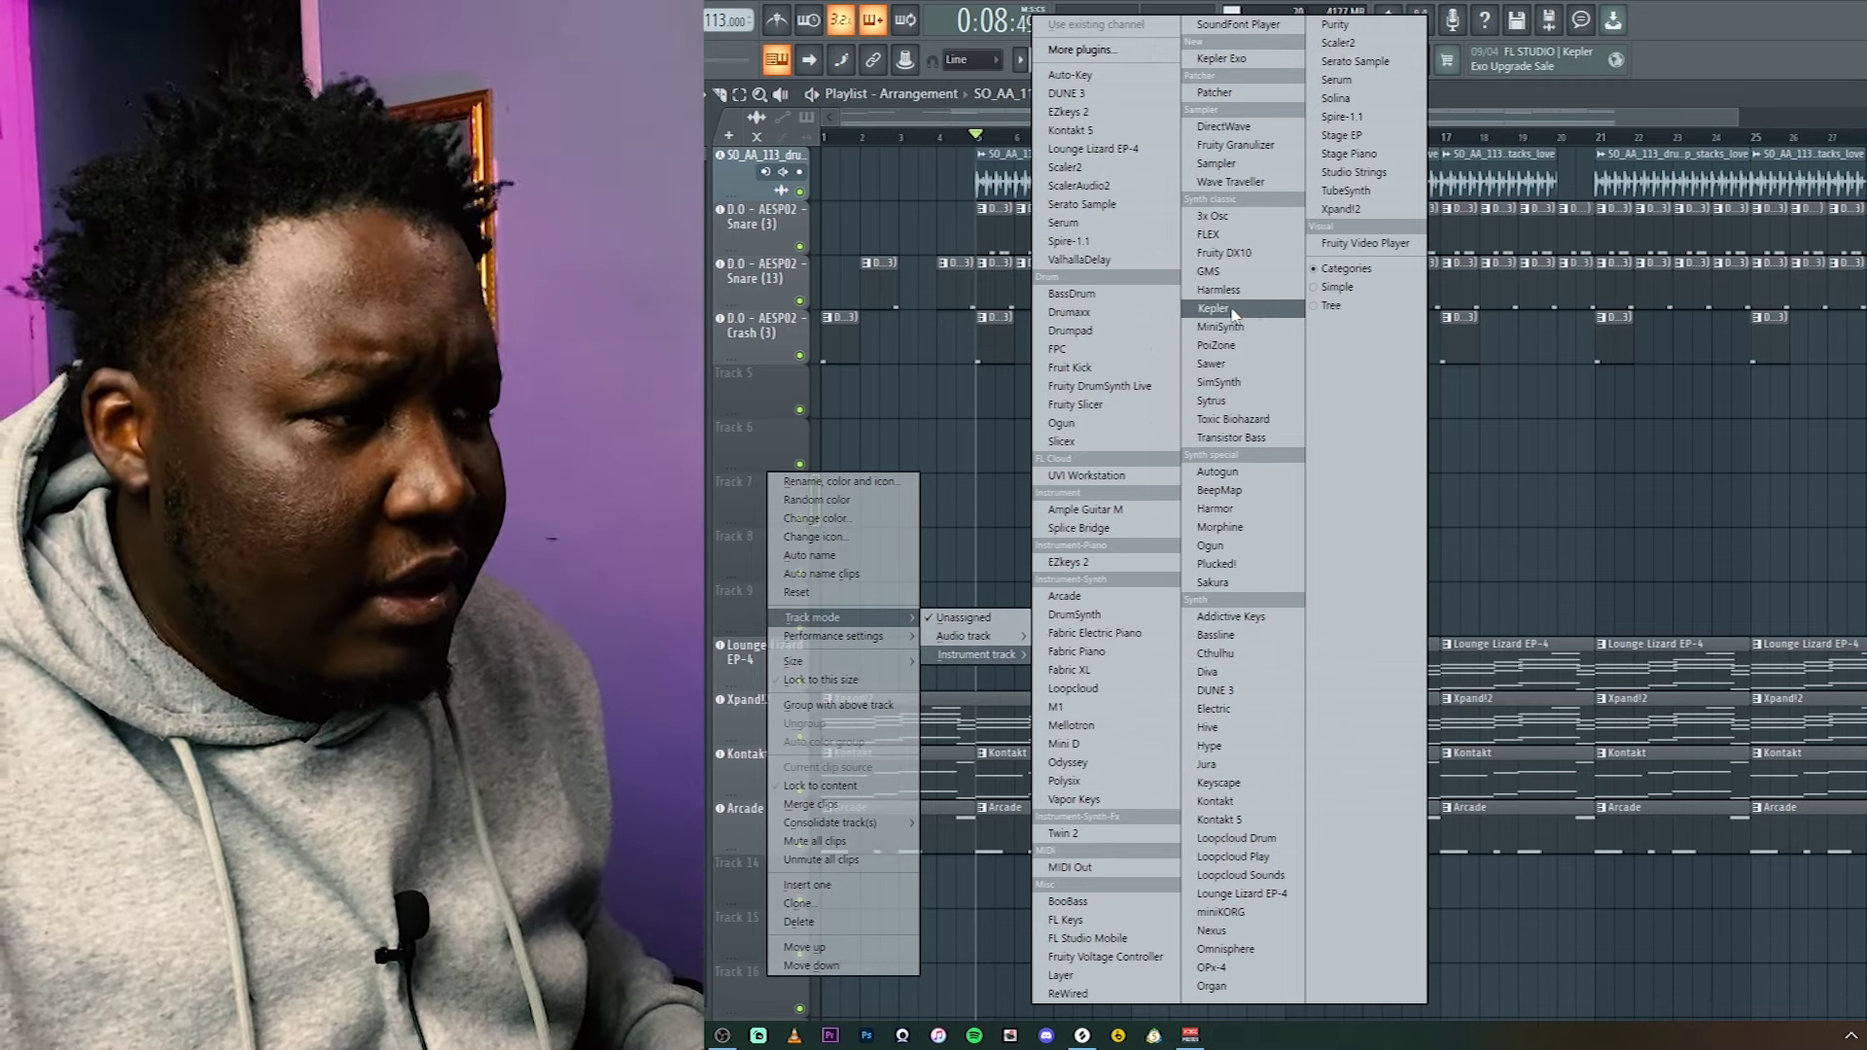
pyautogui.click(1213, 308)
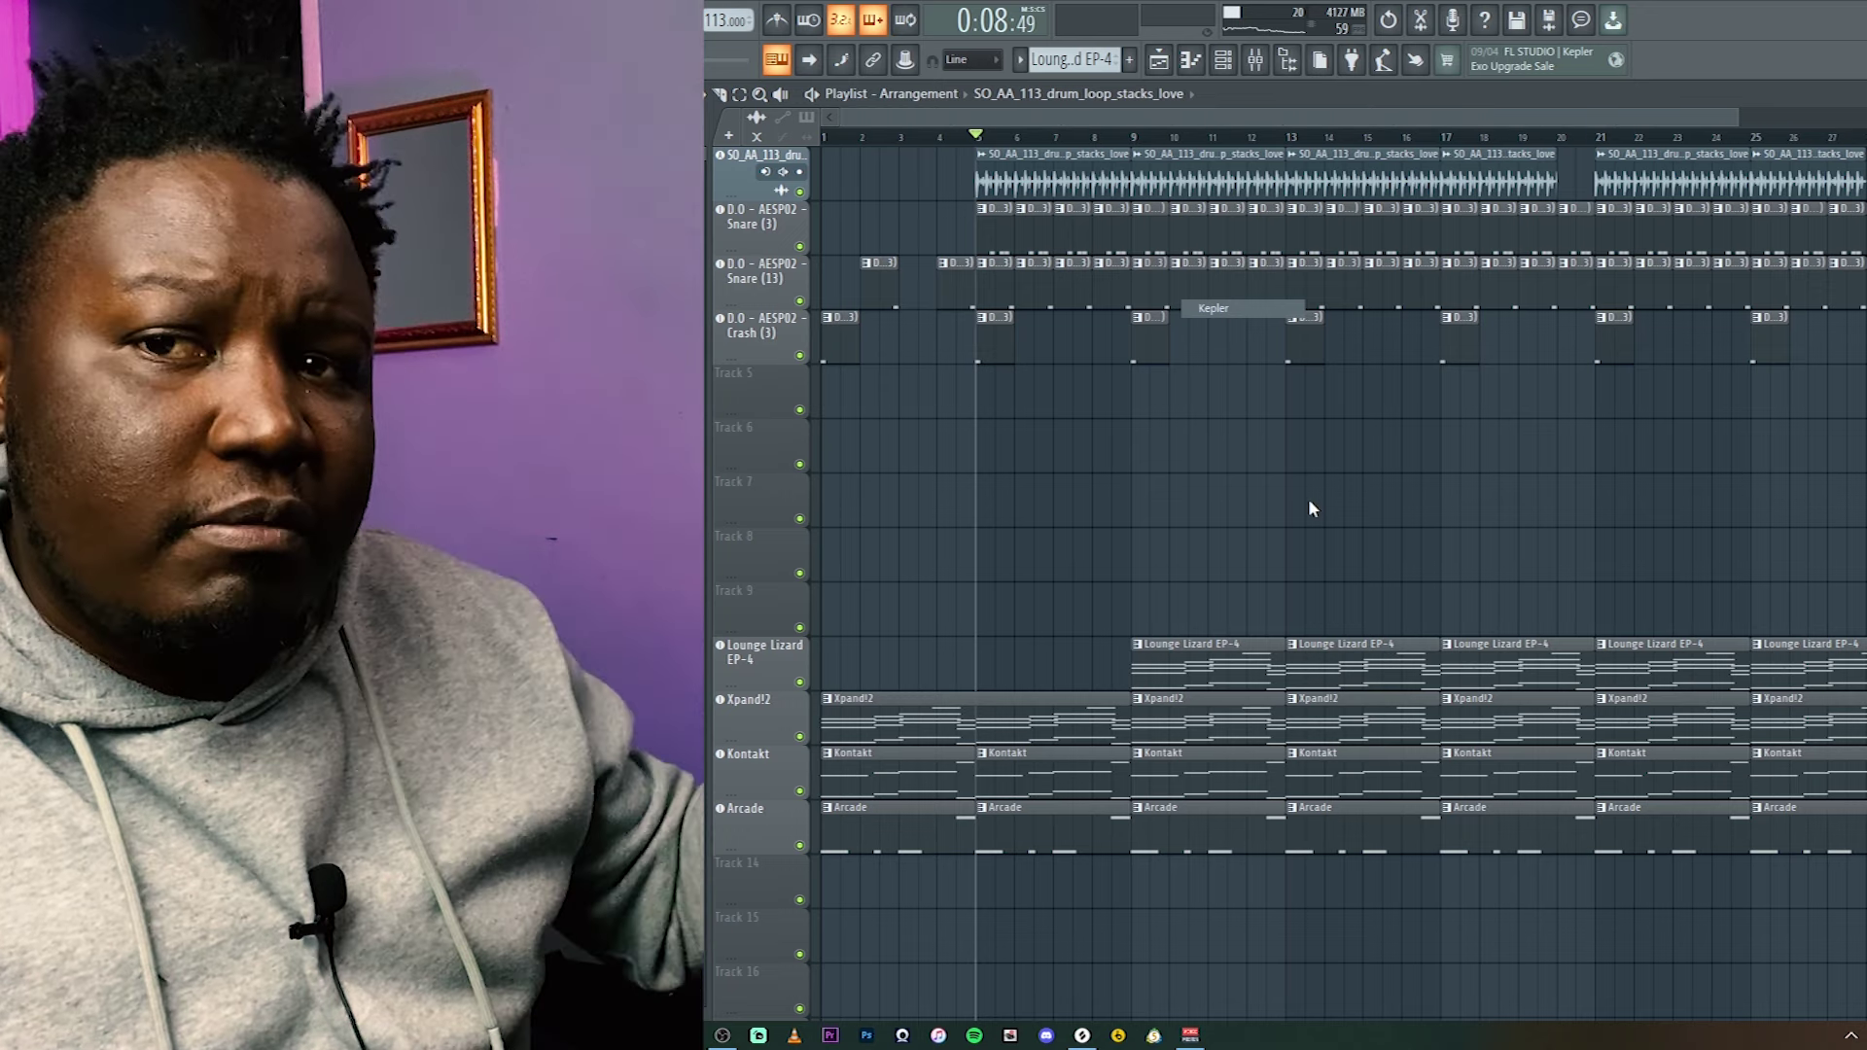
pyautogui.click(1616, 285)
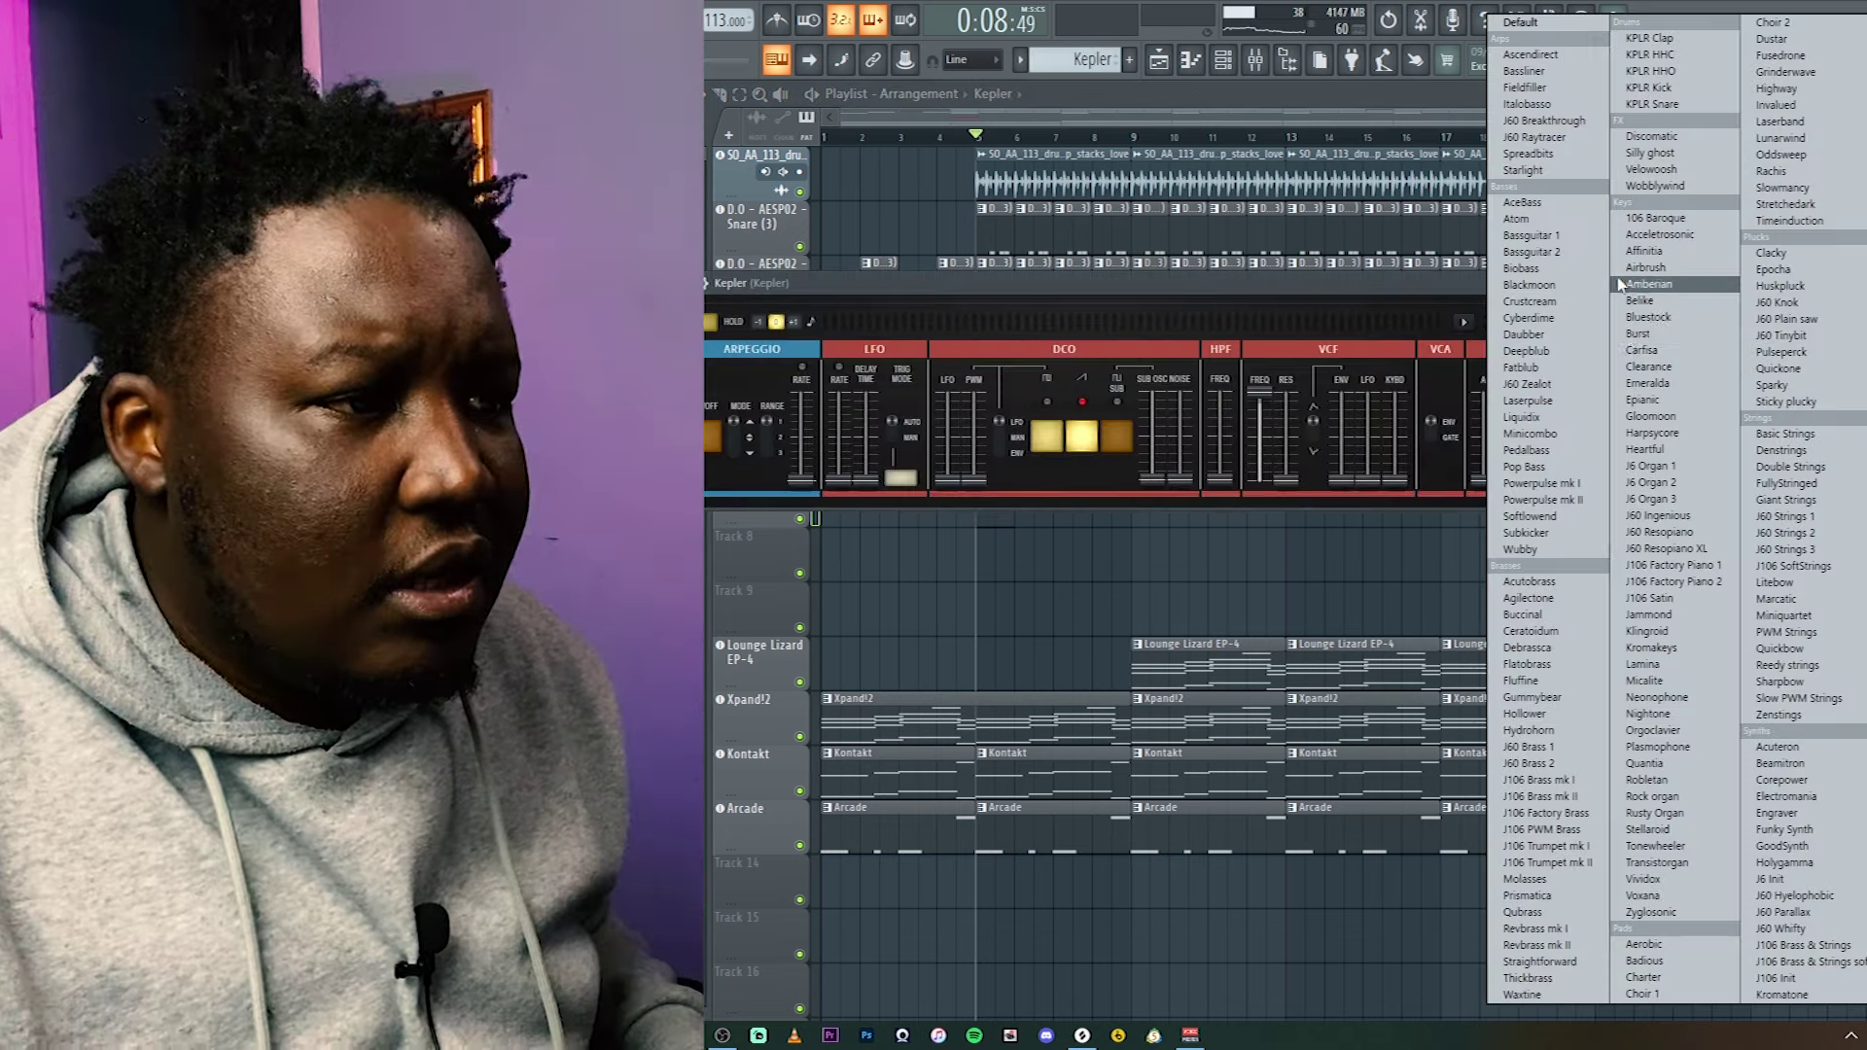
pyautogui.click(1531, 235)
pyautogui.click(1663, 283)
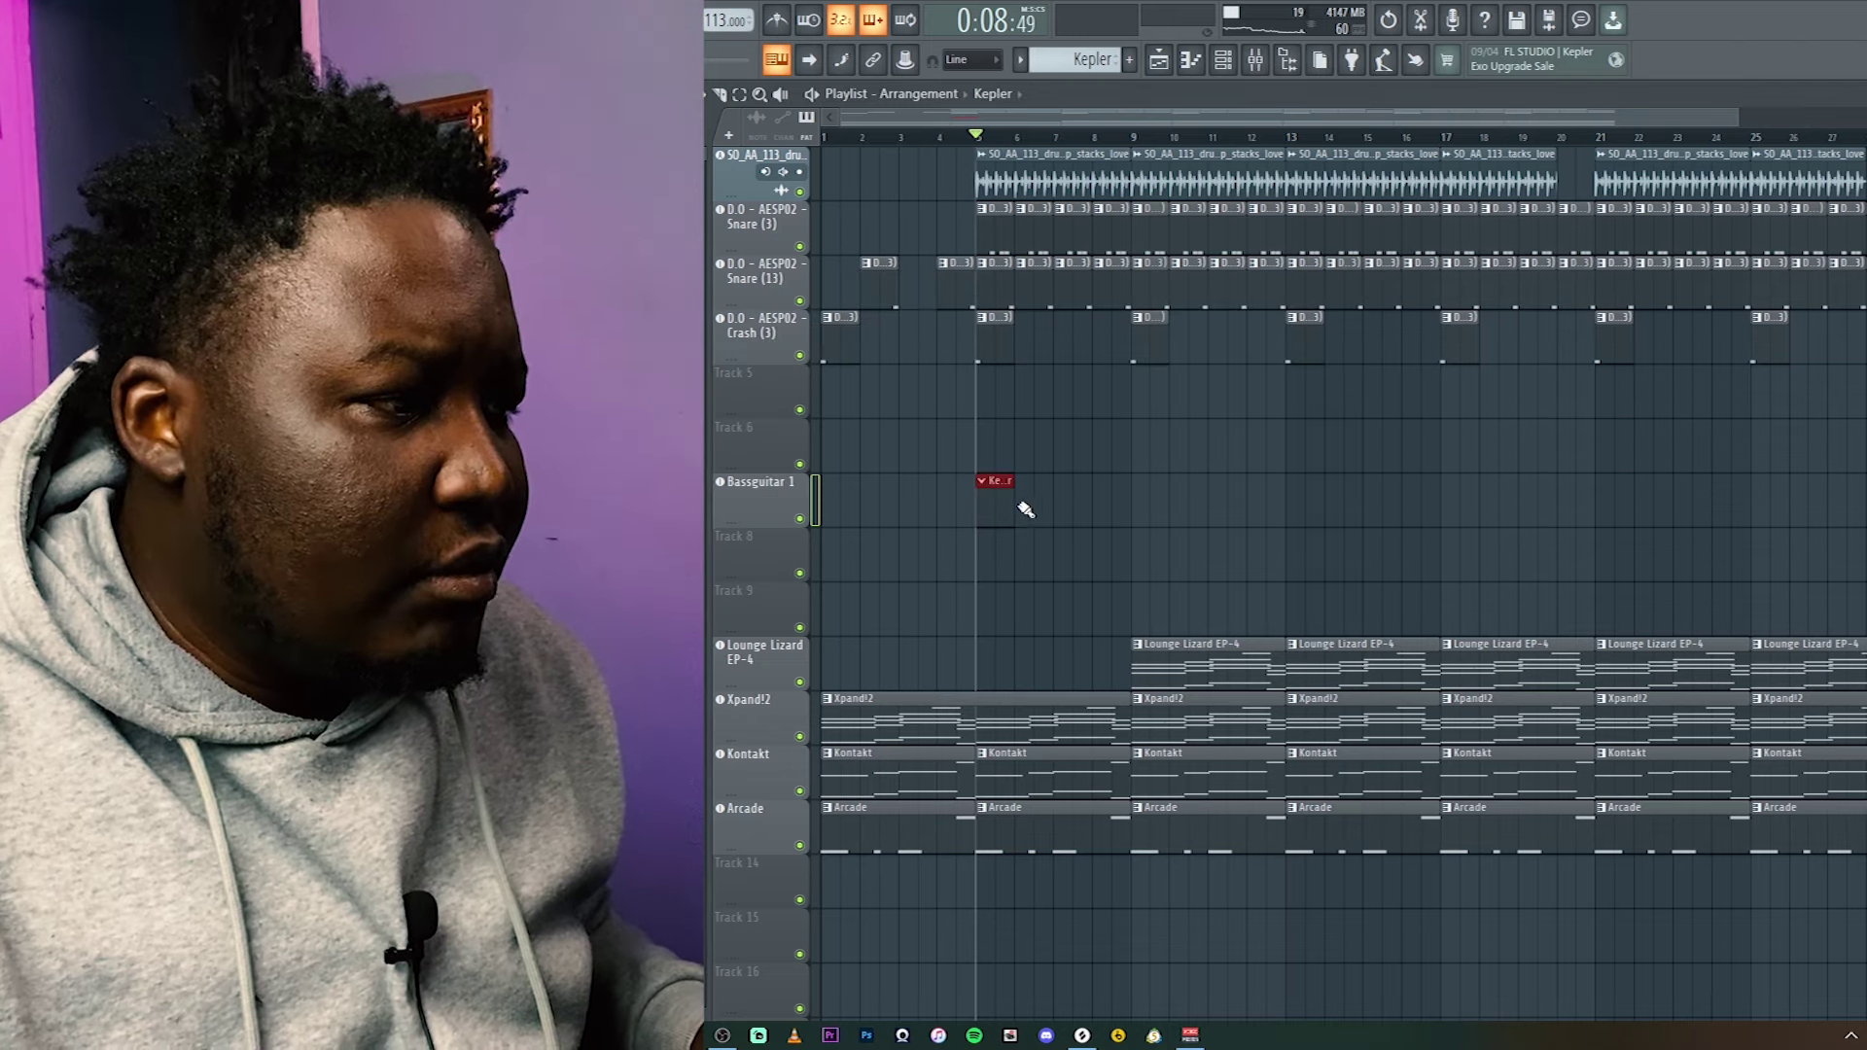
# - Copy the four lowest notes under the first four bars of chords in the Xpand!2 pattern
pyautogui.doubleClick(1013, 730)
pyautogui.moveTo(1147, 117); pyautogui.dragTo(678, 120)
pyautogui.scroll(-4, 930, 534)
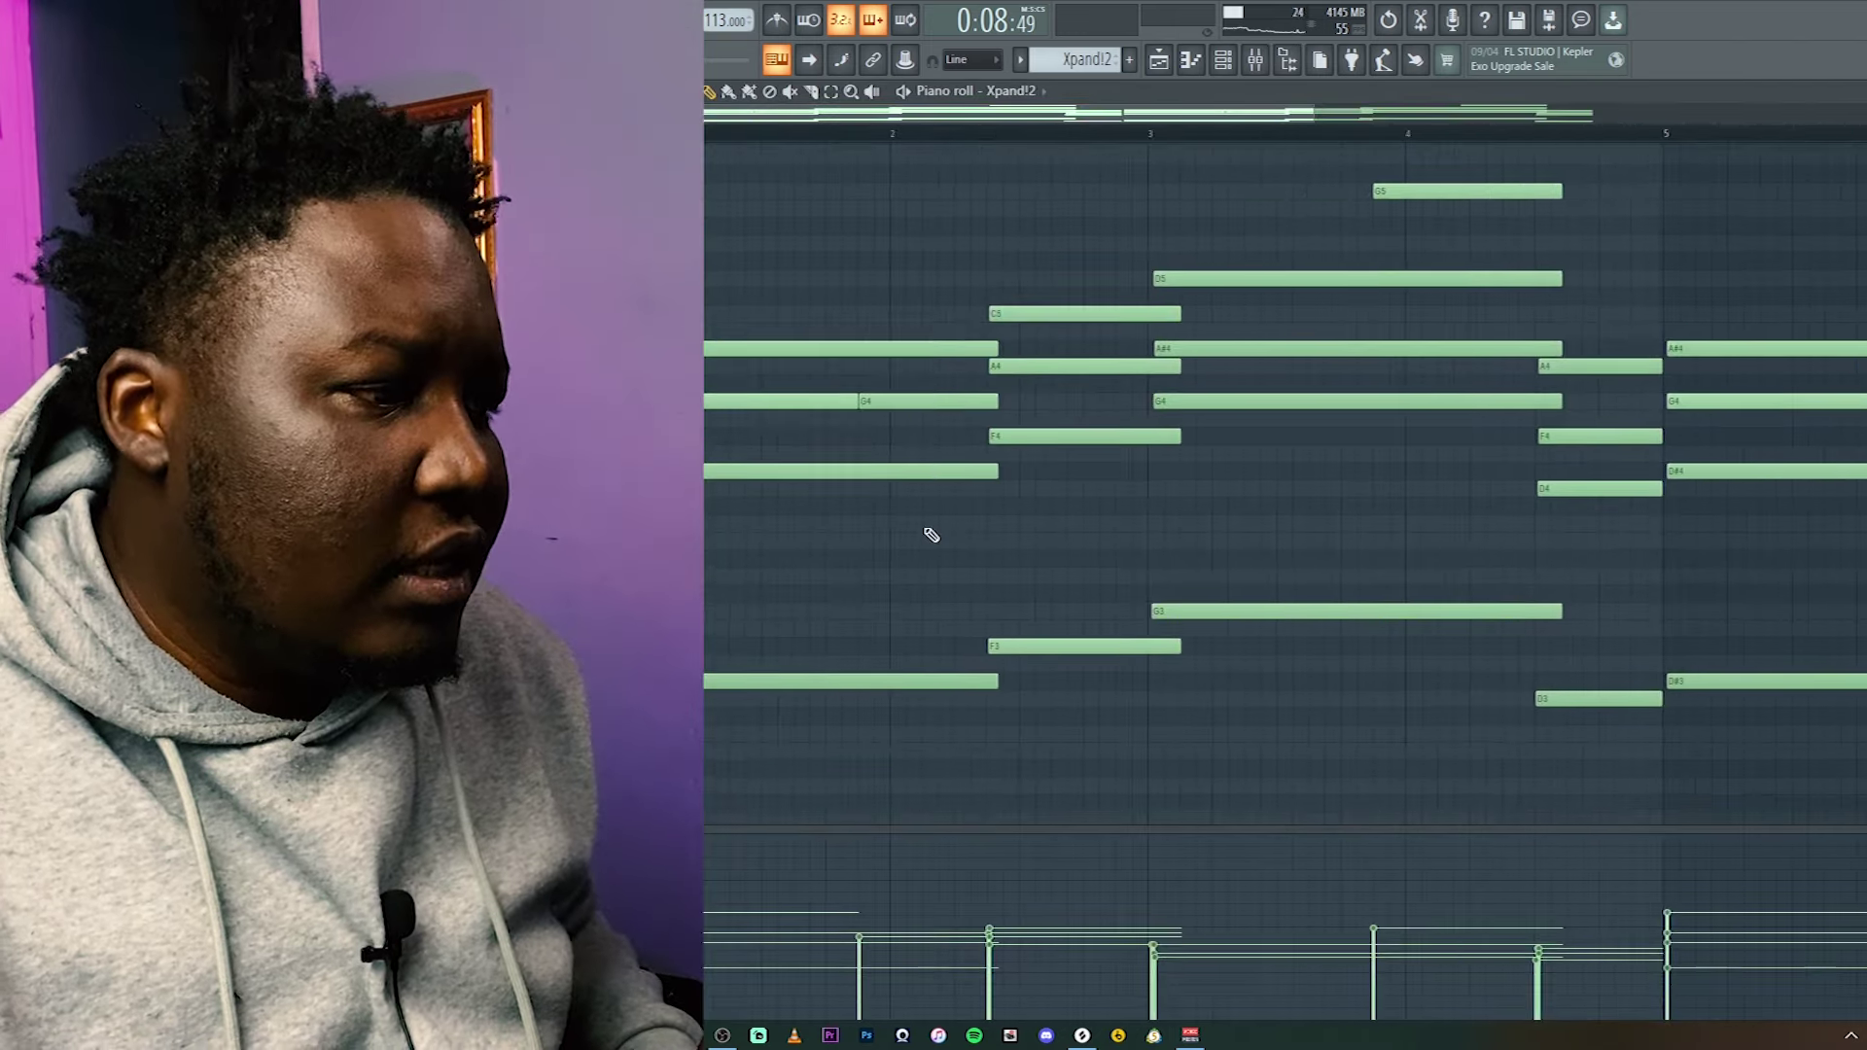
pyautogui.moveTo(1616, 581); pyautogui.dragTo(715, 394)
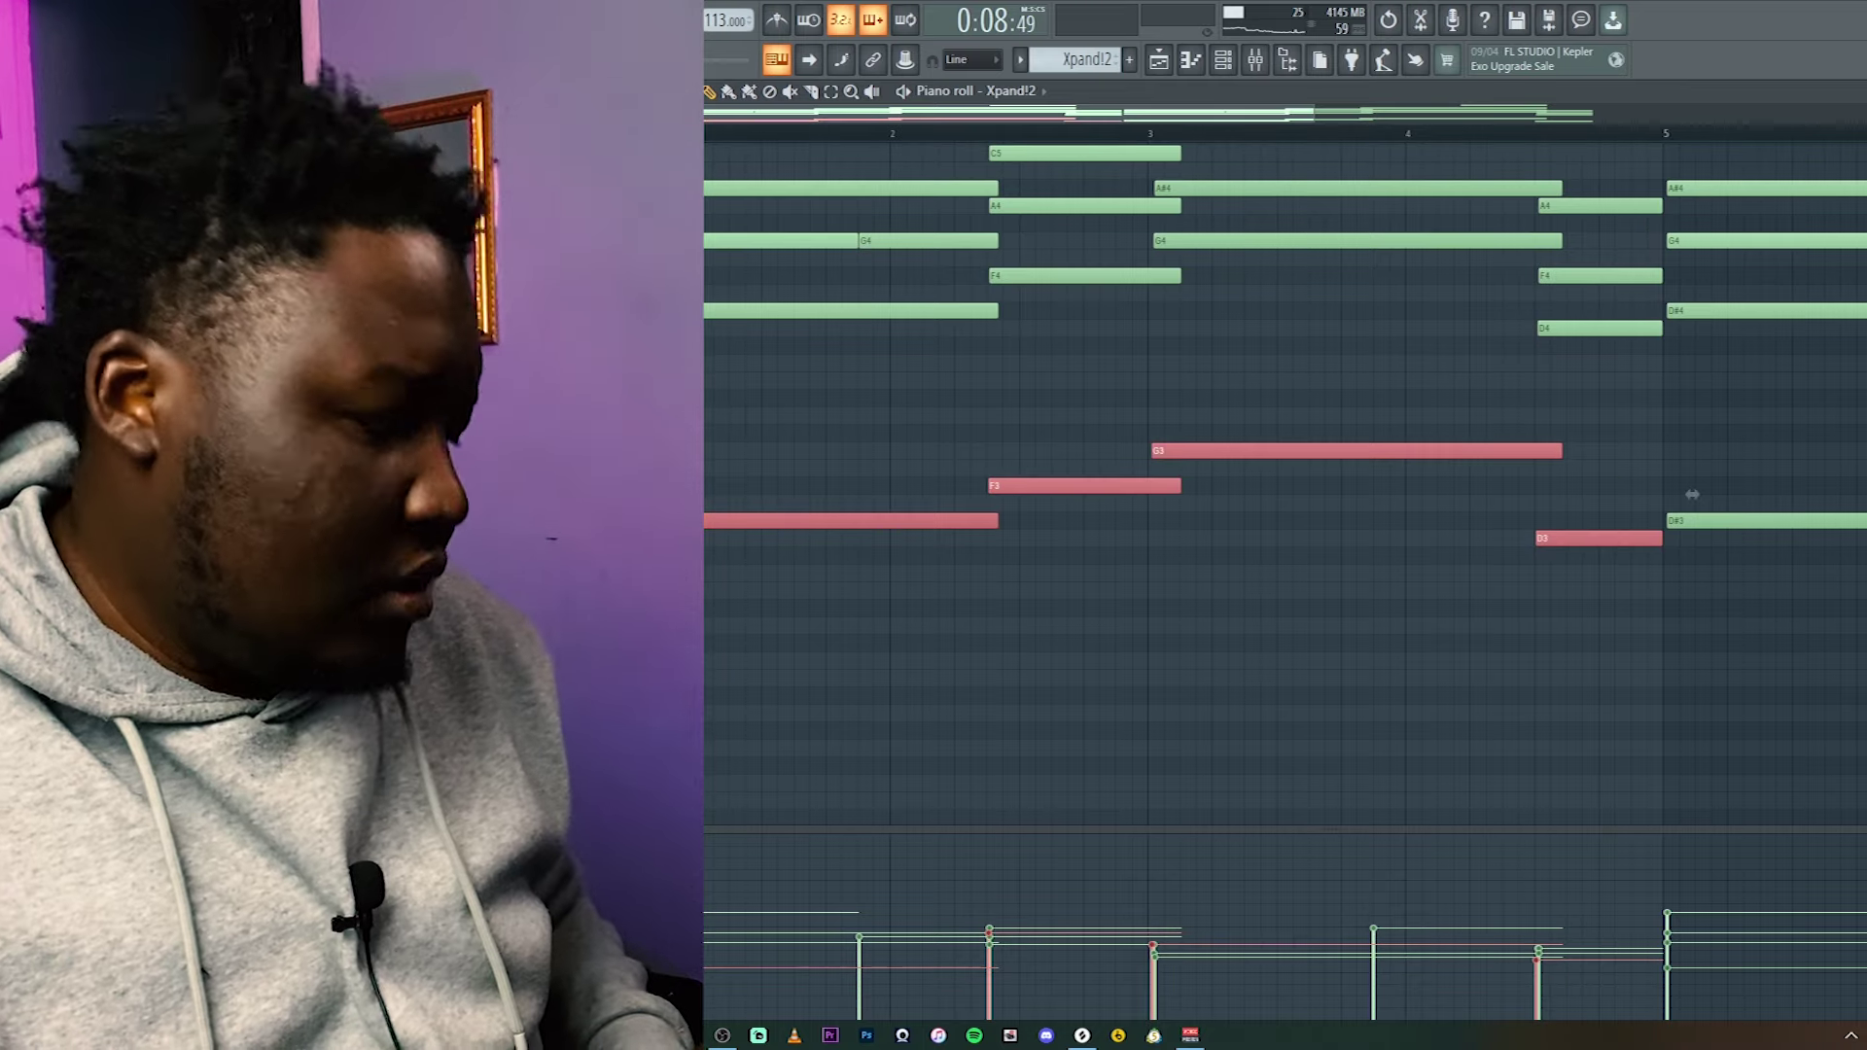
pyautogui.press('F5')
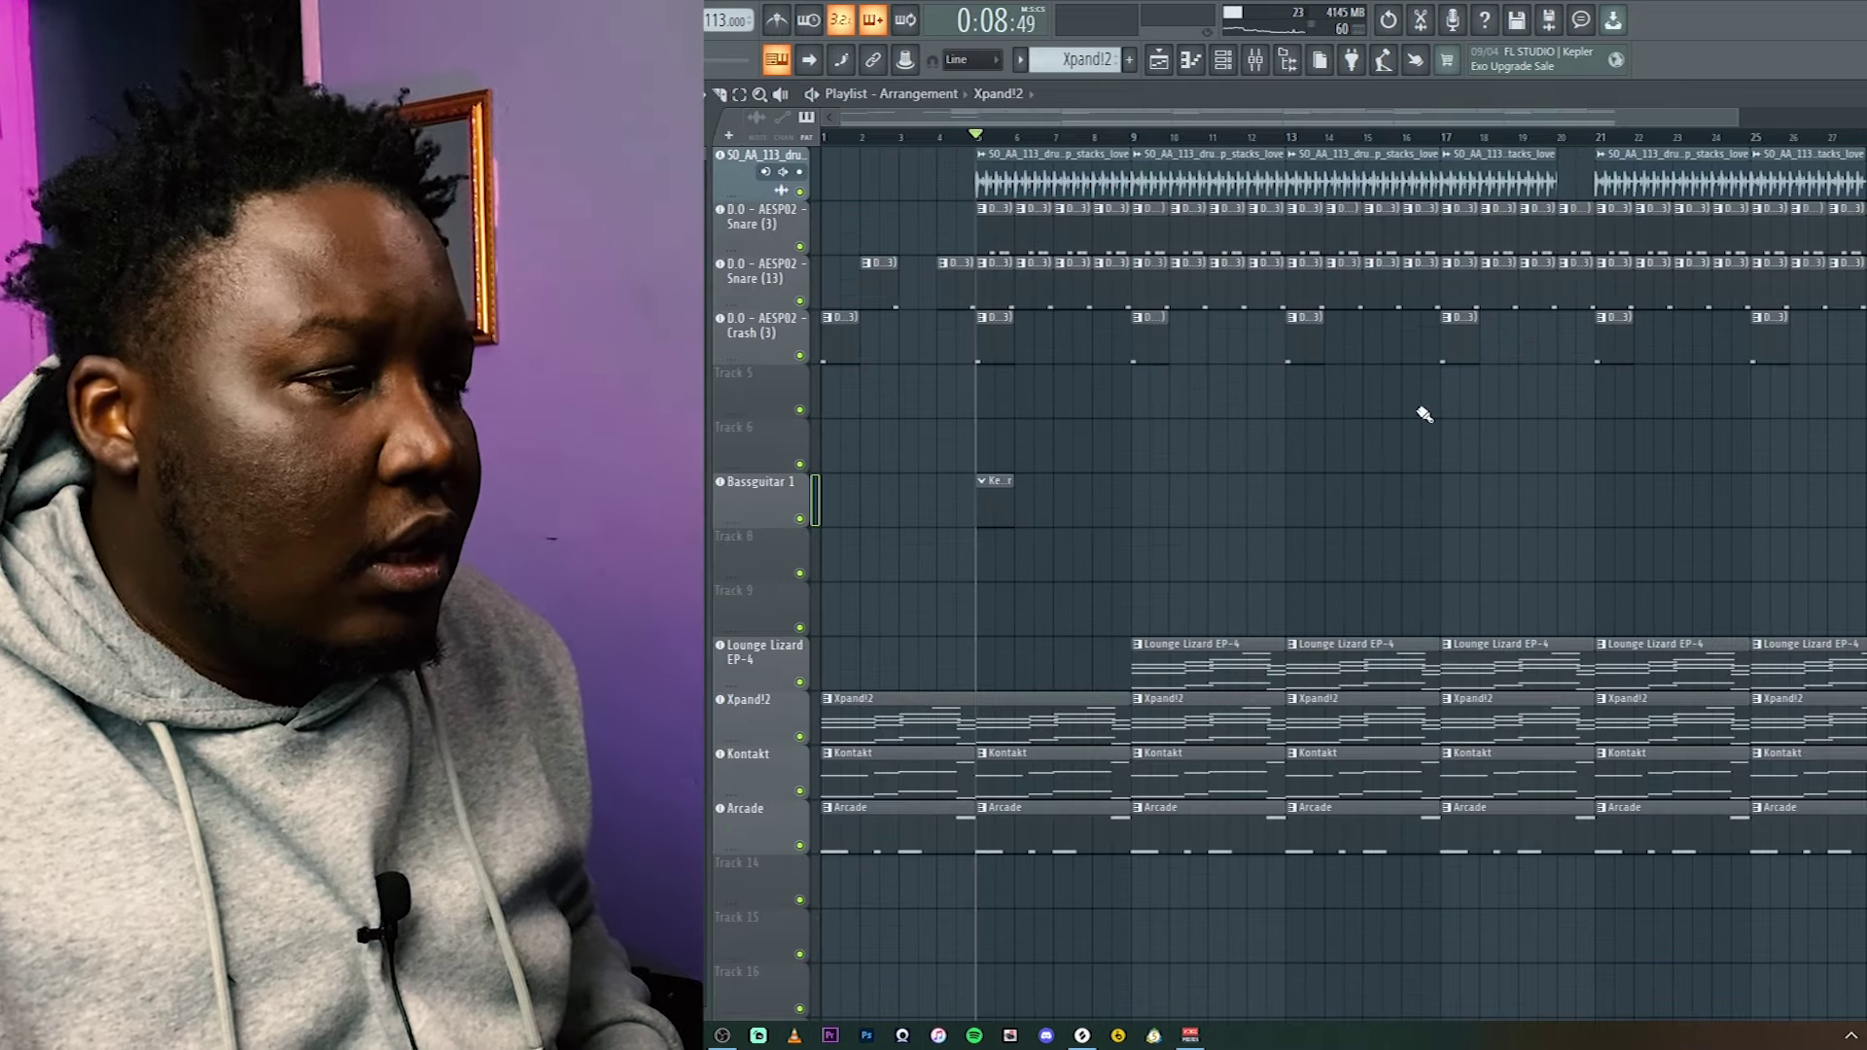
# - Place the copied bass notes in the Kepler clip on the Bassguitar 1 track and quantize them to the grid
pyautogui.doubleClick(1001, 507)
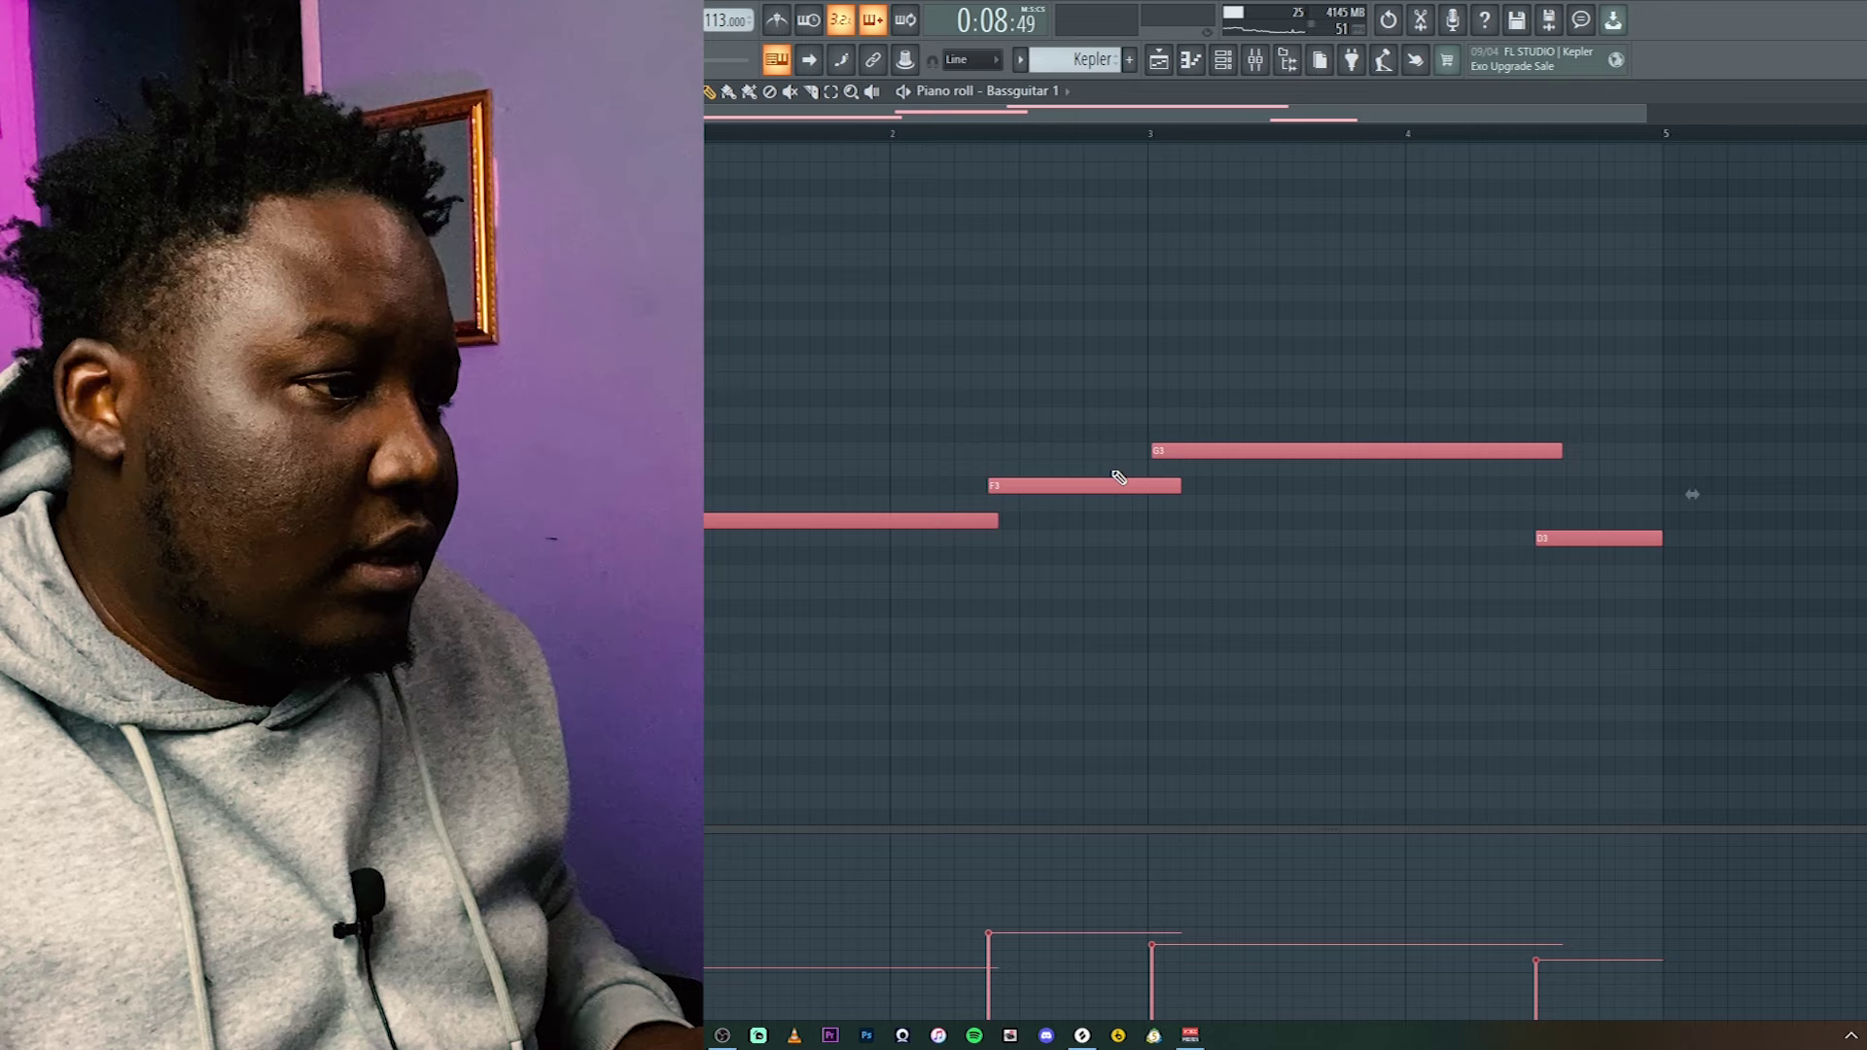
pyautogui.hotkey('ctrl', 'd')
pyautogui.hotkey('ctrl', 'q')
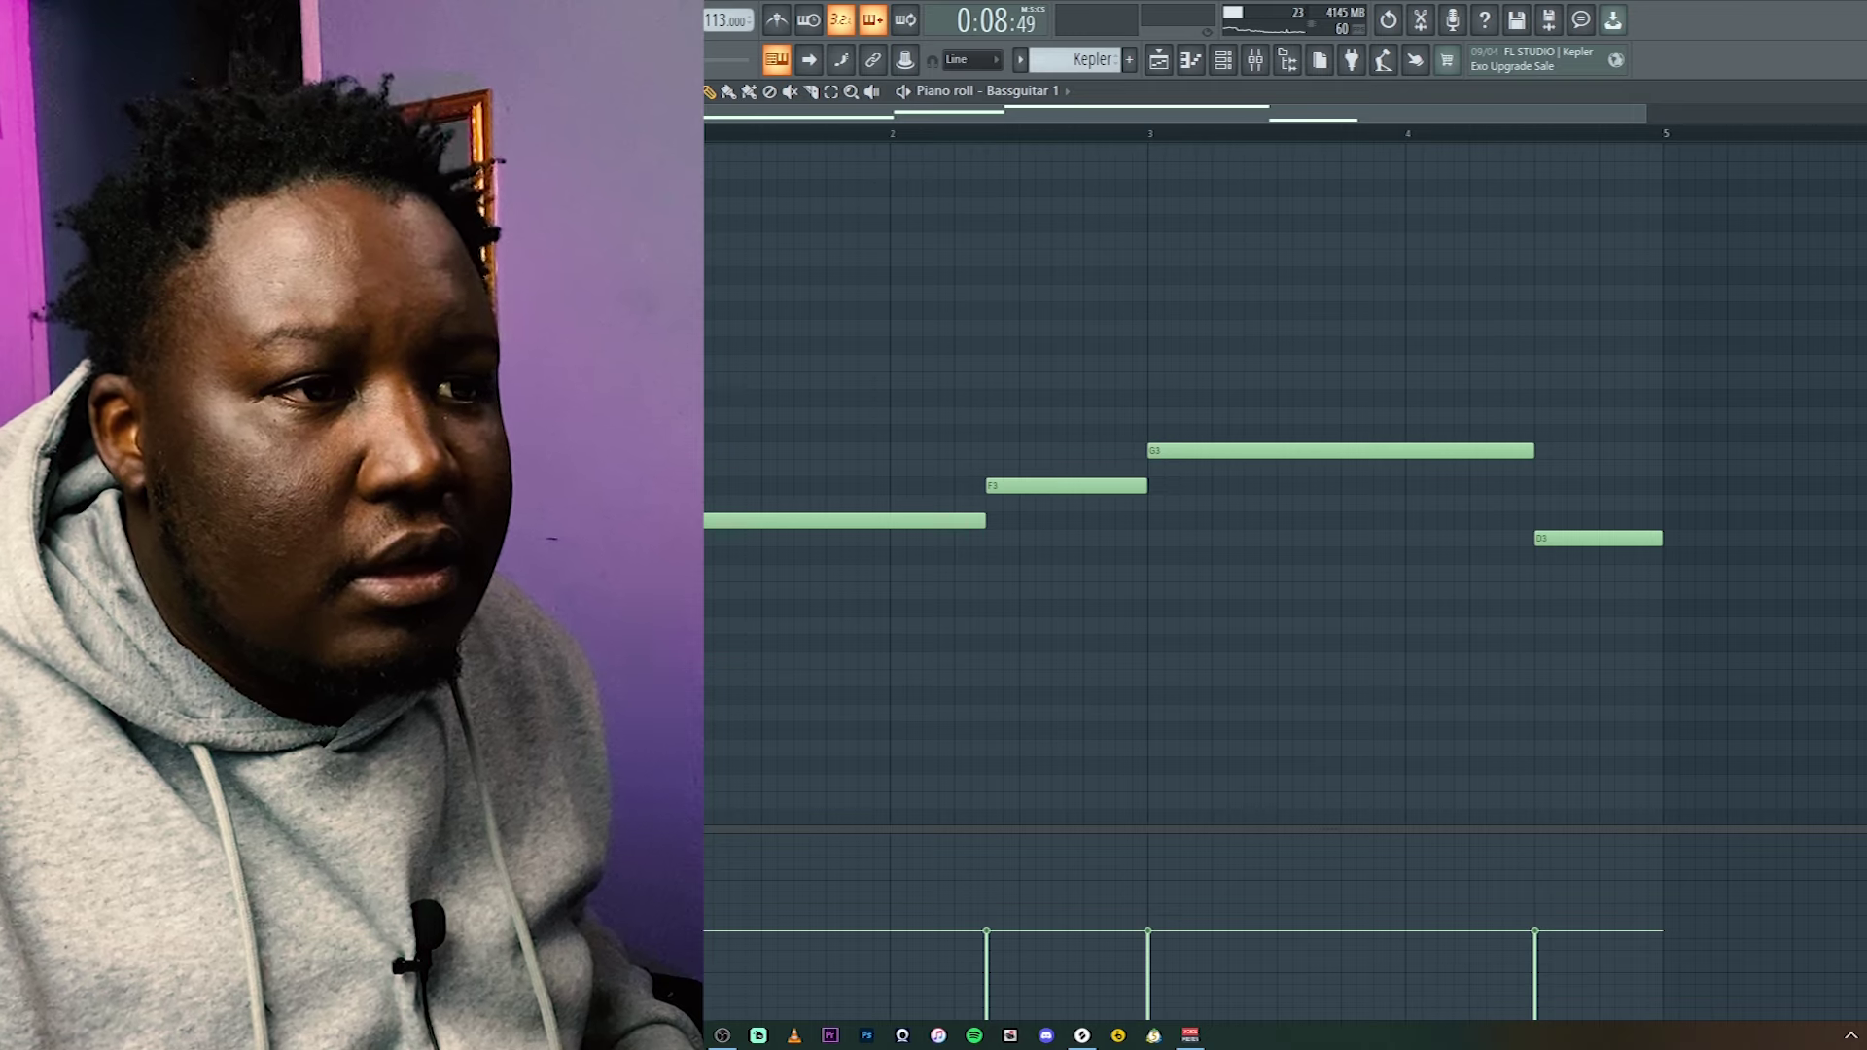
pyautogui.press('Escape')
# - Repeat the Kepler clip back to back up to bar 21, and delete the drum loop clip at bar 5
pyautogui.moveTo(1220, 501)
pyautogui.mouseDown()
pyautogui.moveTo(1507, 501)
pyautogui.moveTo(1563, 481)
pyautogui.mouseUp()
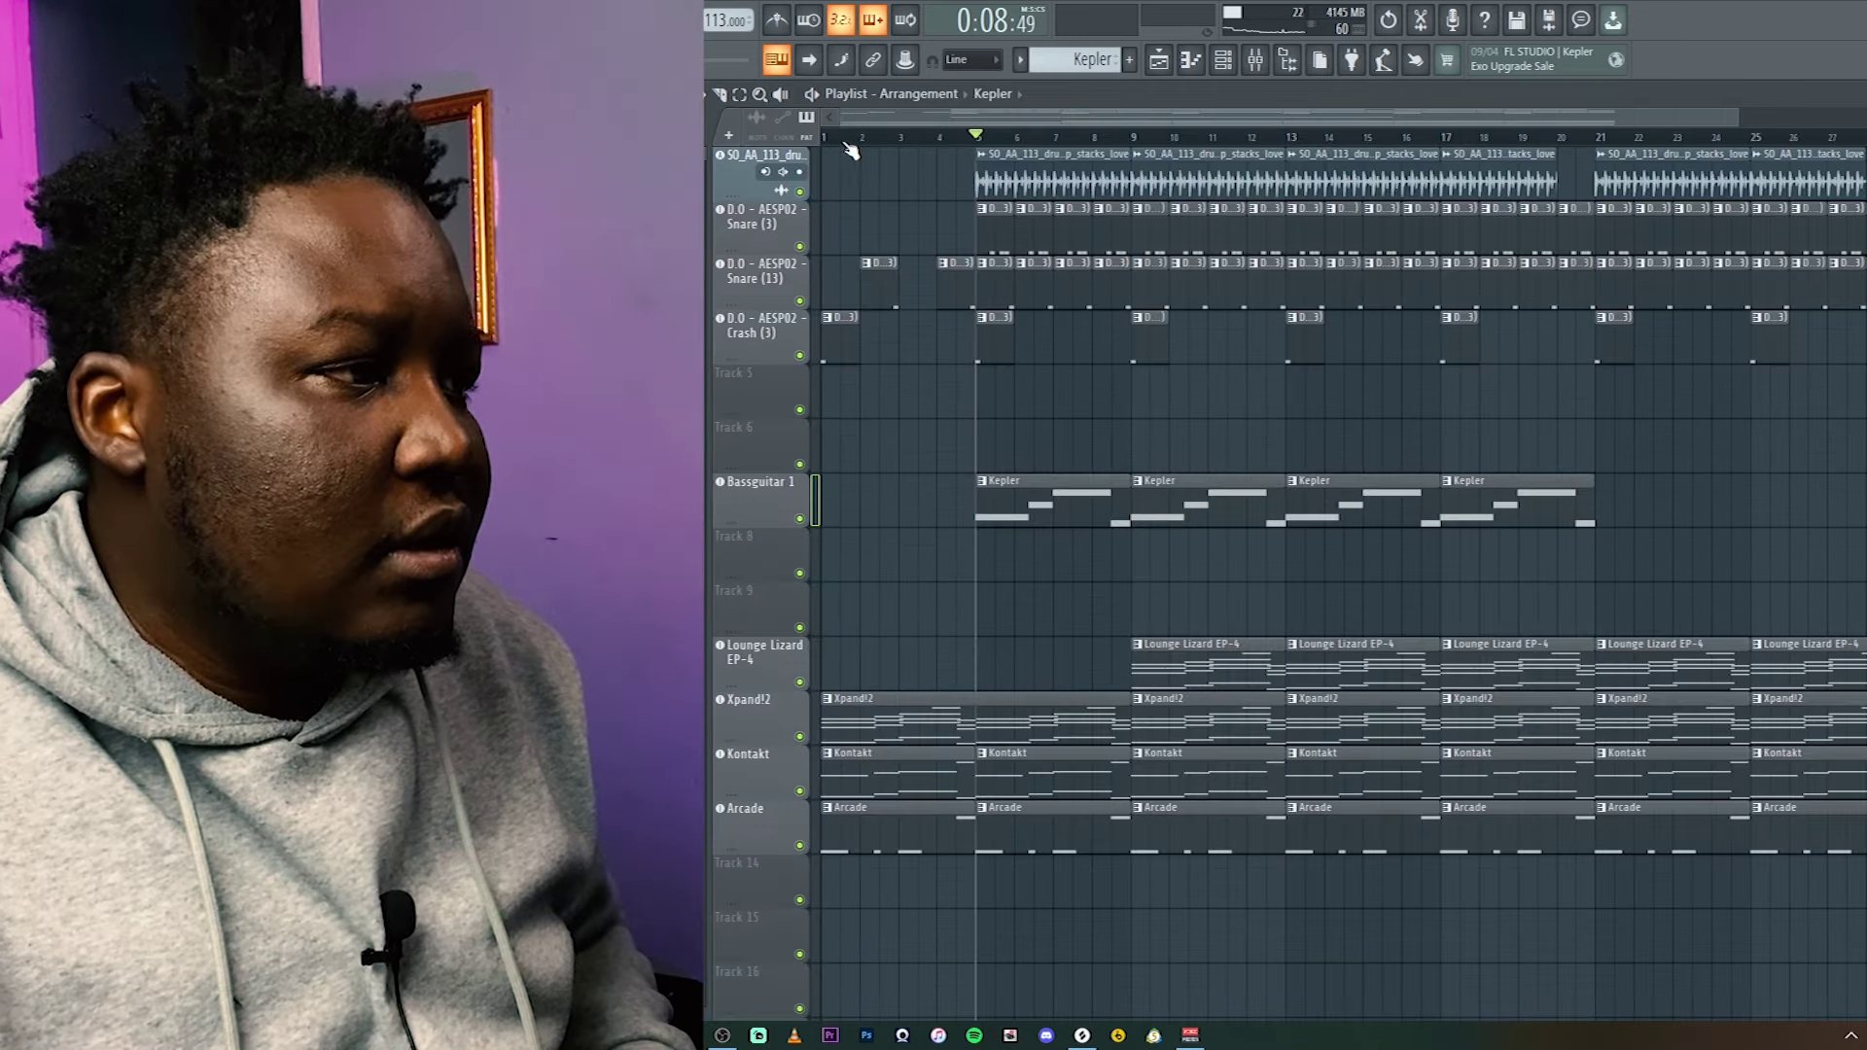
pyautogui.press('space')
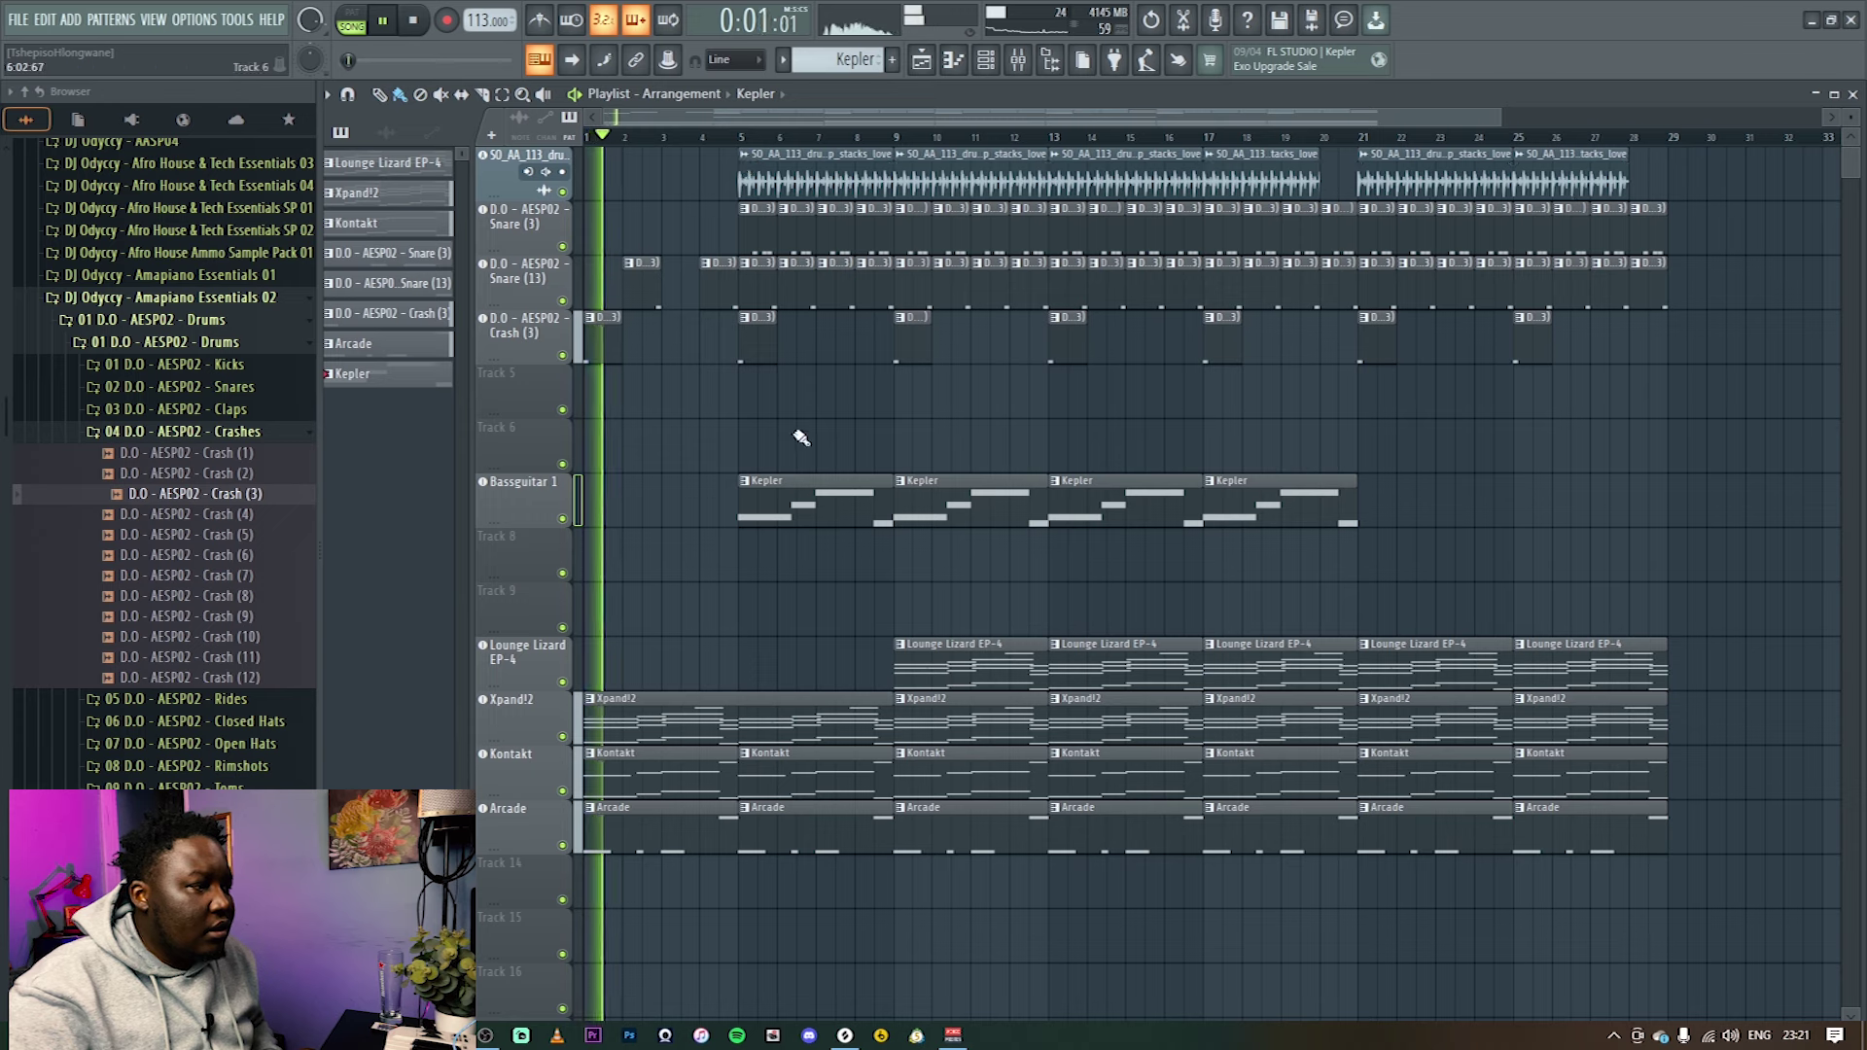
pyautogui.rightClick(848, 175)
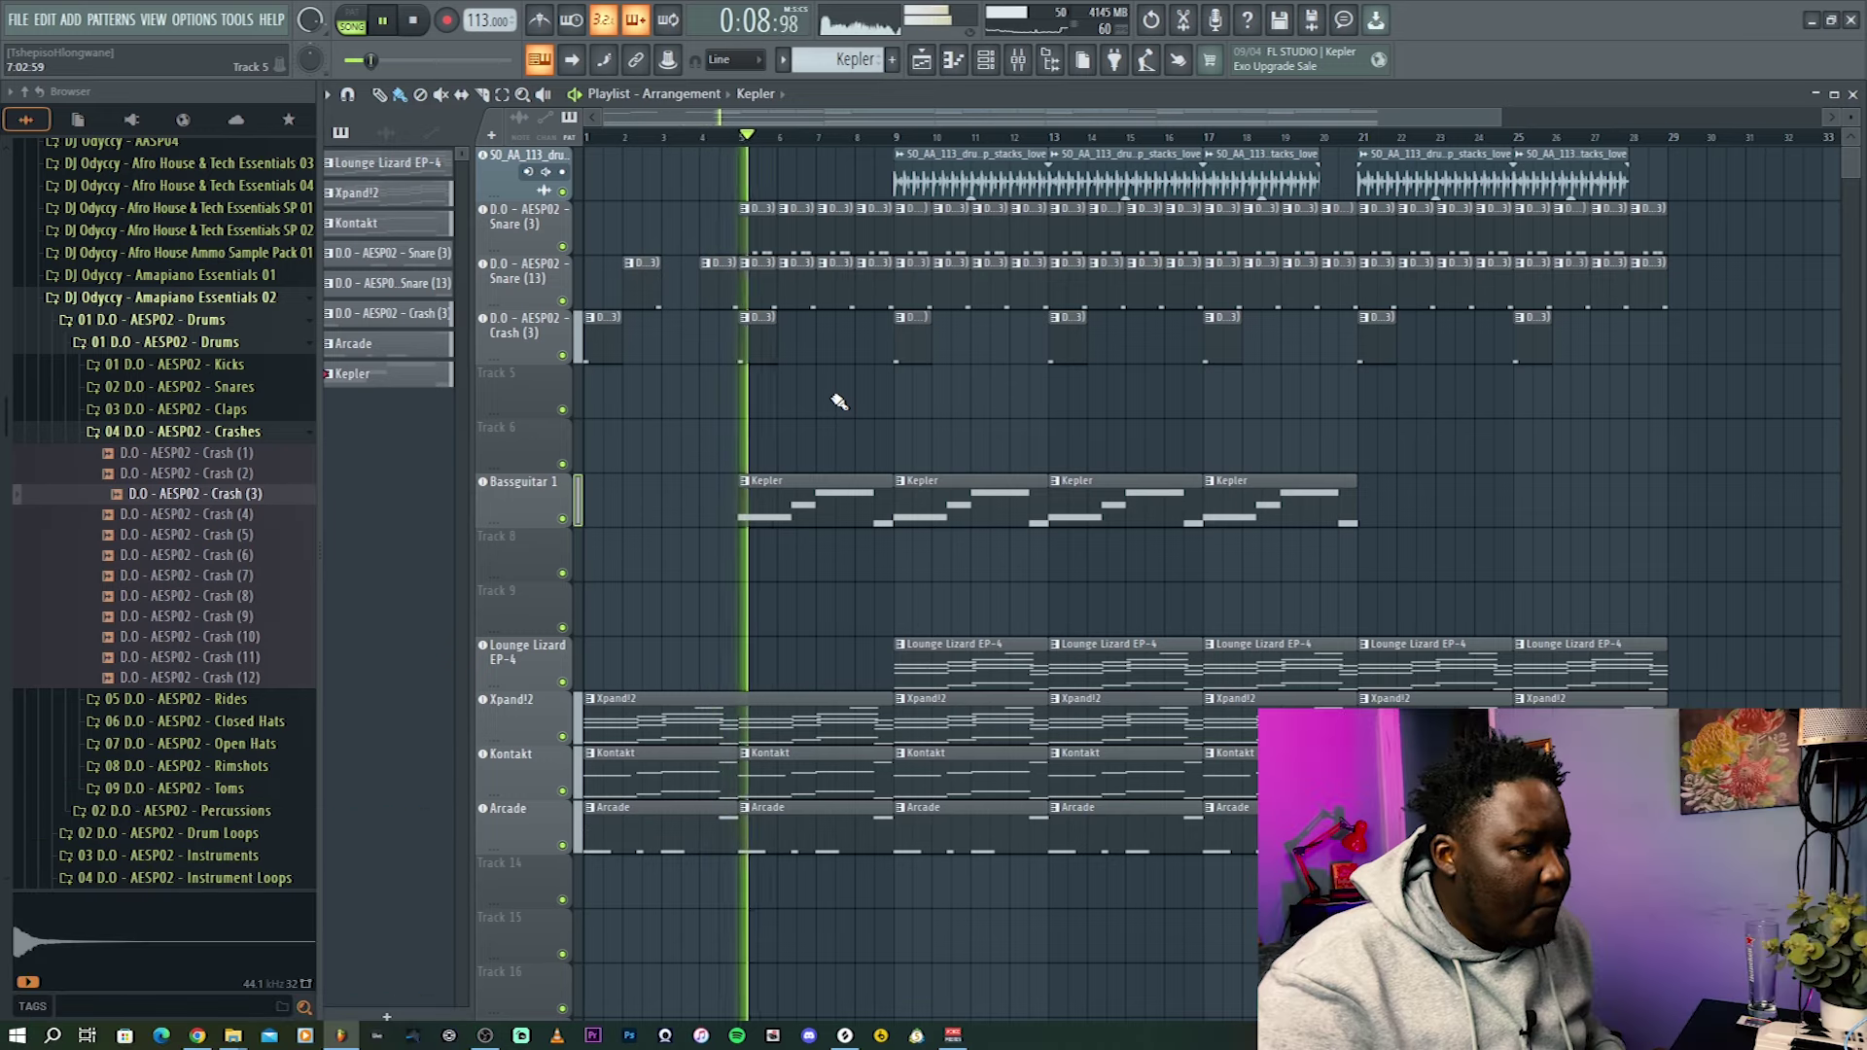
# - Move the Bassguitar 1 mixer track to insert 11 and close the mixer
pyautogui.click(1018, 61)
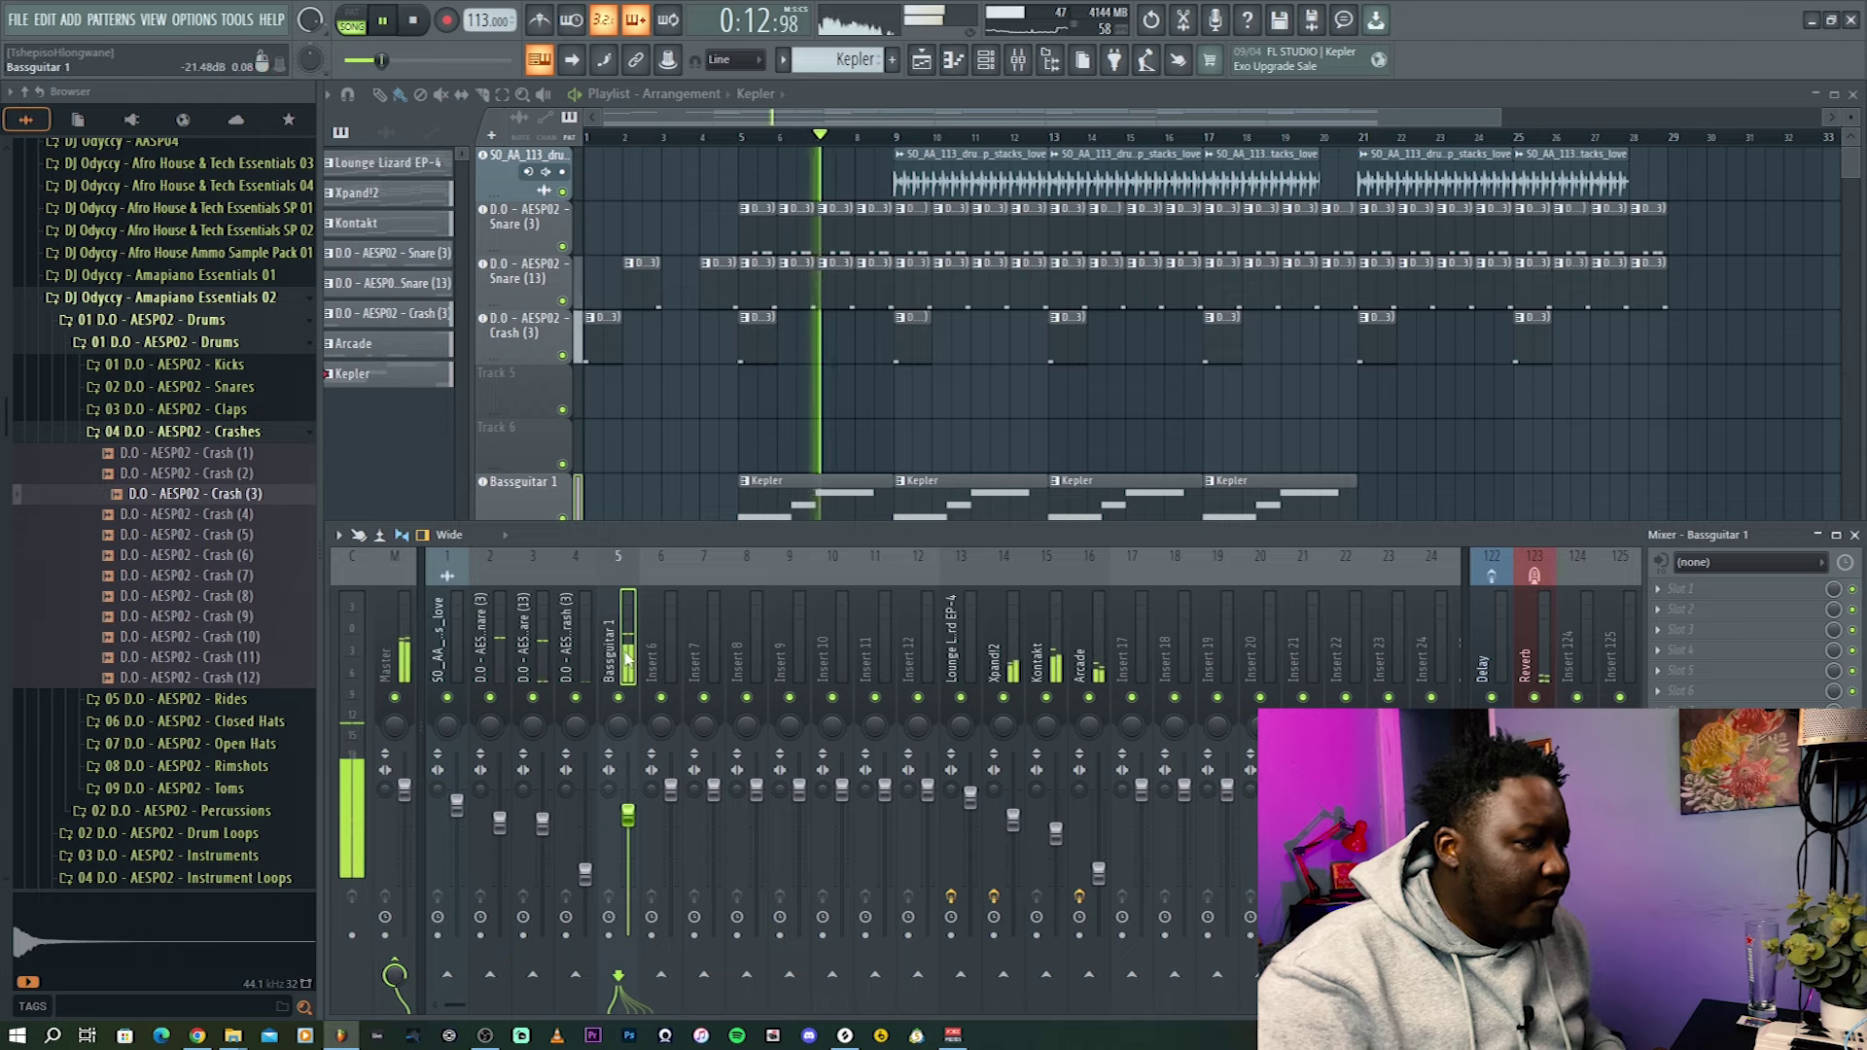
pyautogui.hotkey('alt', 'Right')
pyautogui.hotkey('alt', 'Right')
pyautogui.hotkey('alt', 'Right')
pyautogui.hotkey('alt', 'Right')
pyautogui.hotkey('alt', 'Right')
pyautogui.hotkey('alt', 'Right')
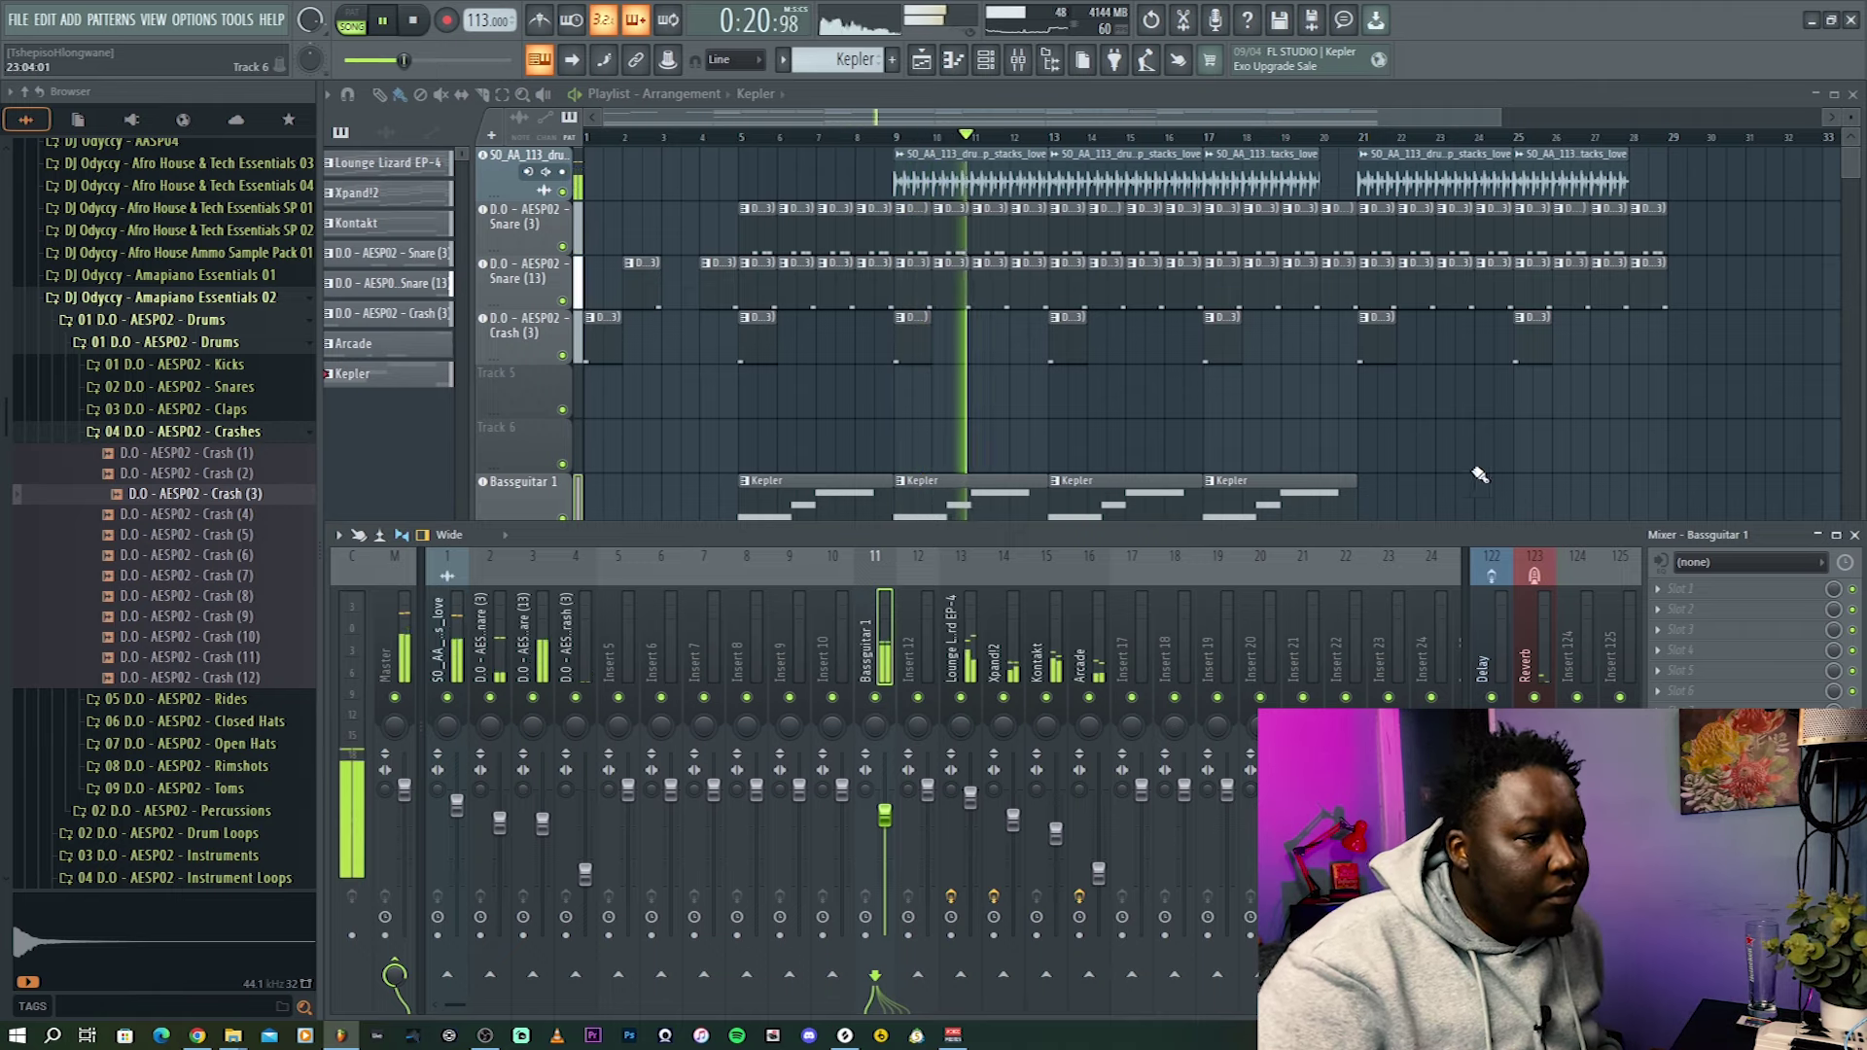
pyautogui.press('F9')
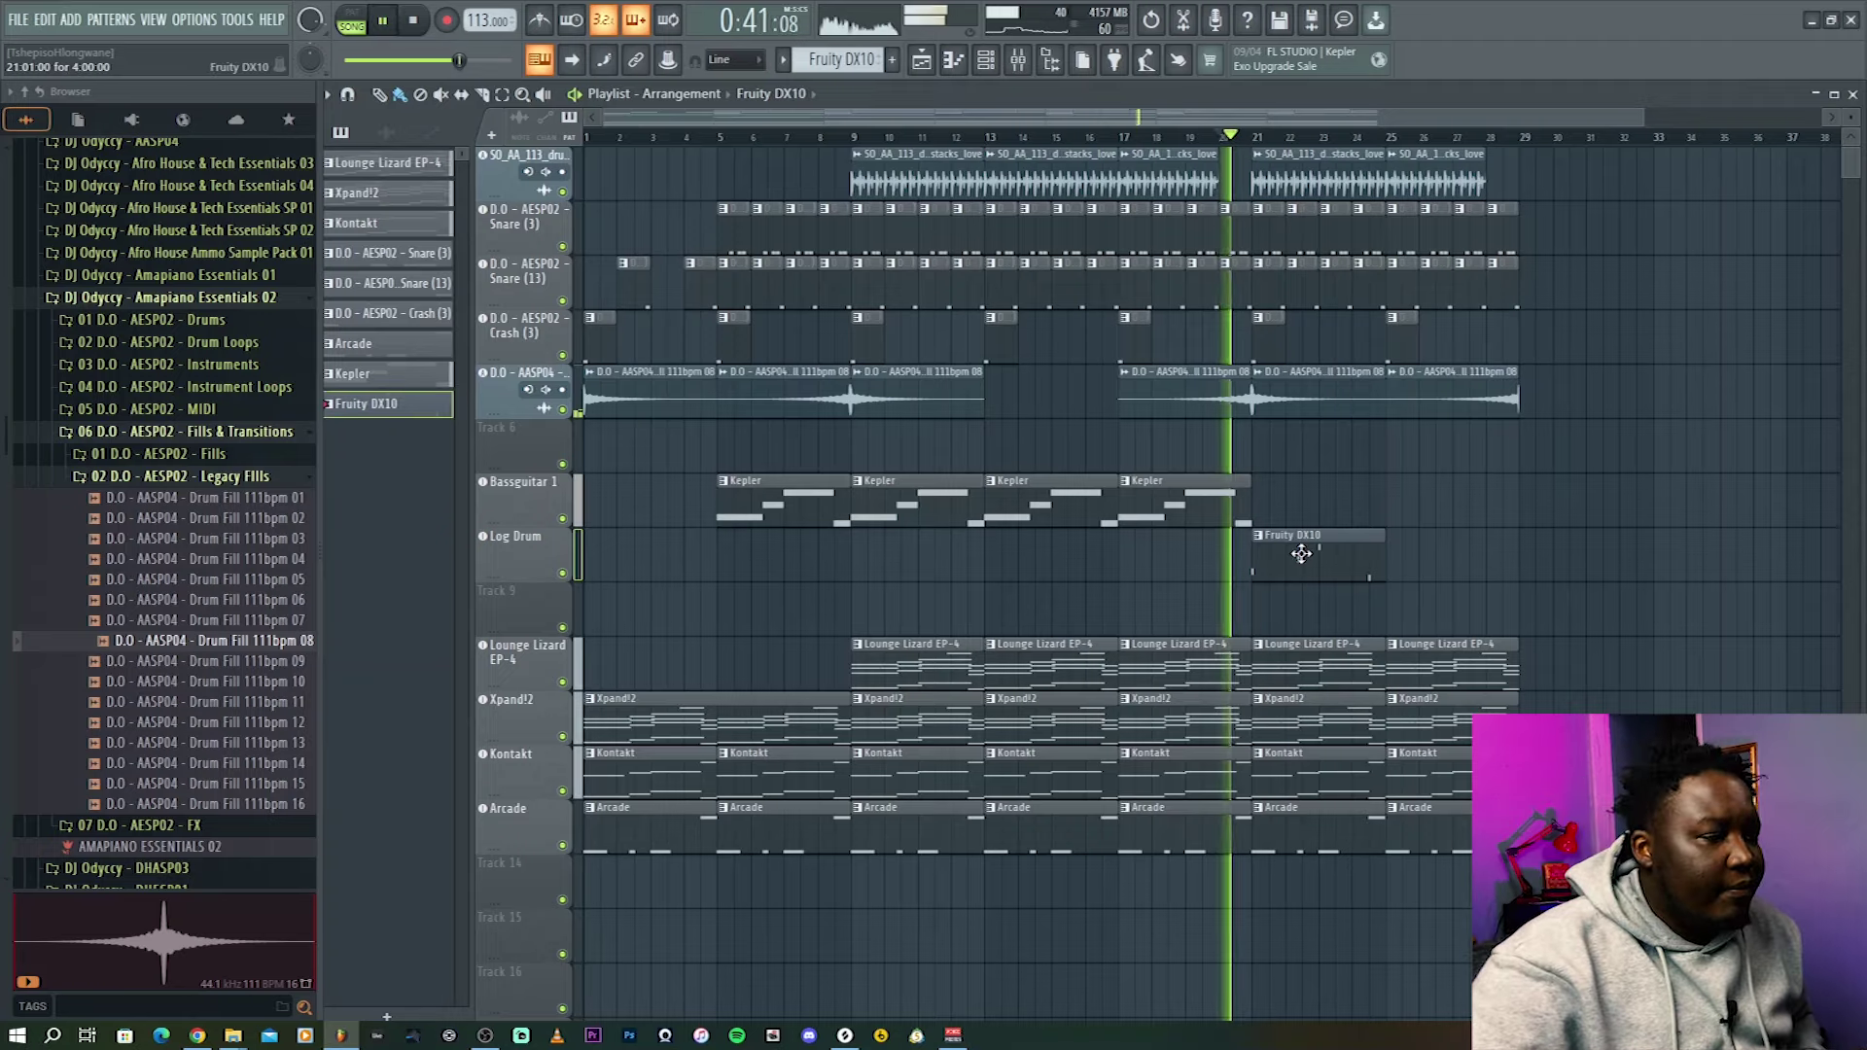
# - Open the Log Drum clip's notes and add spaced D#3 hits after the first note across bar 1
pyautogui.doubleClick(1300, 541)
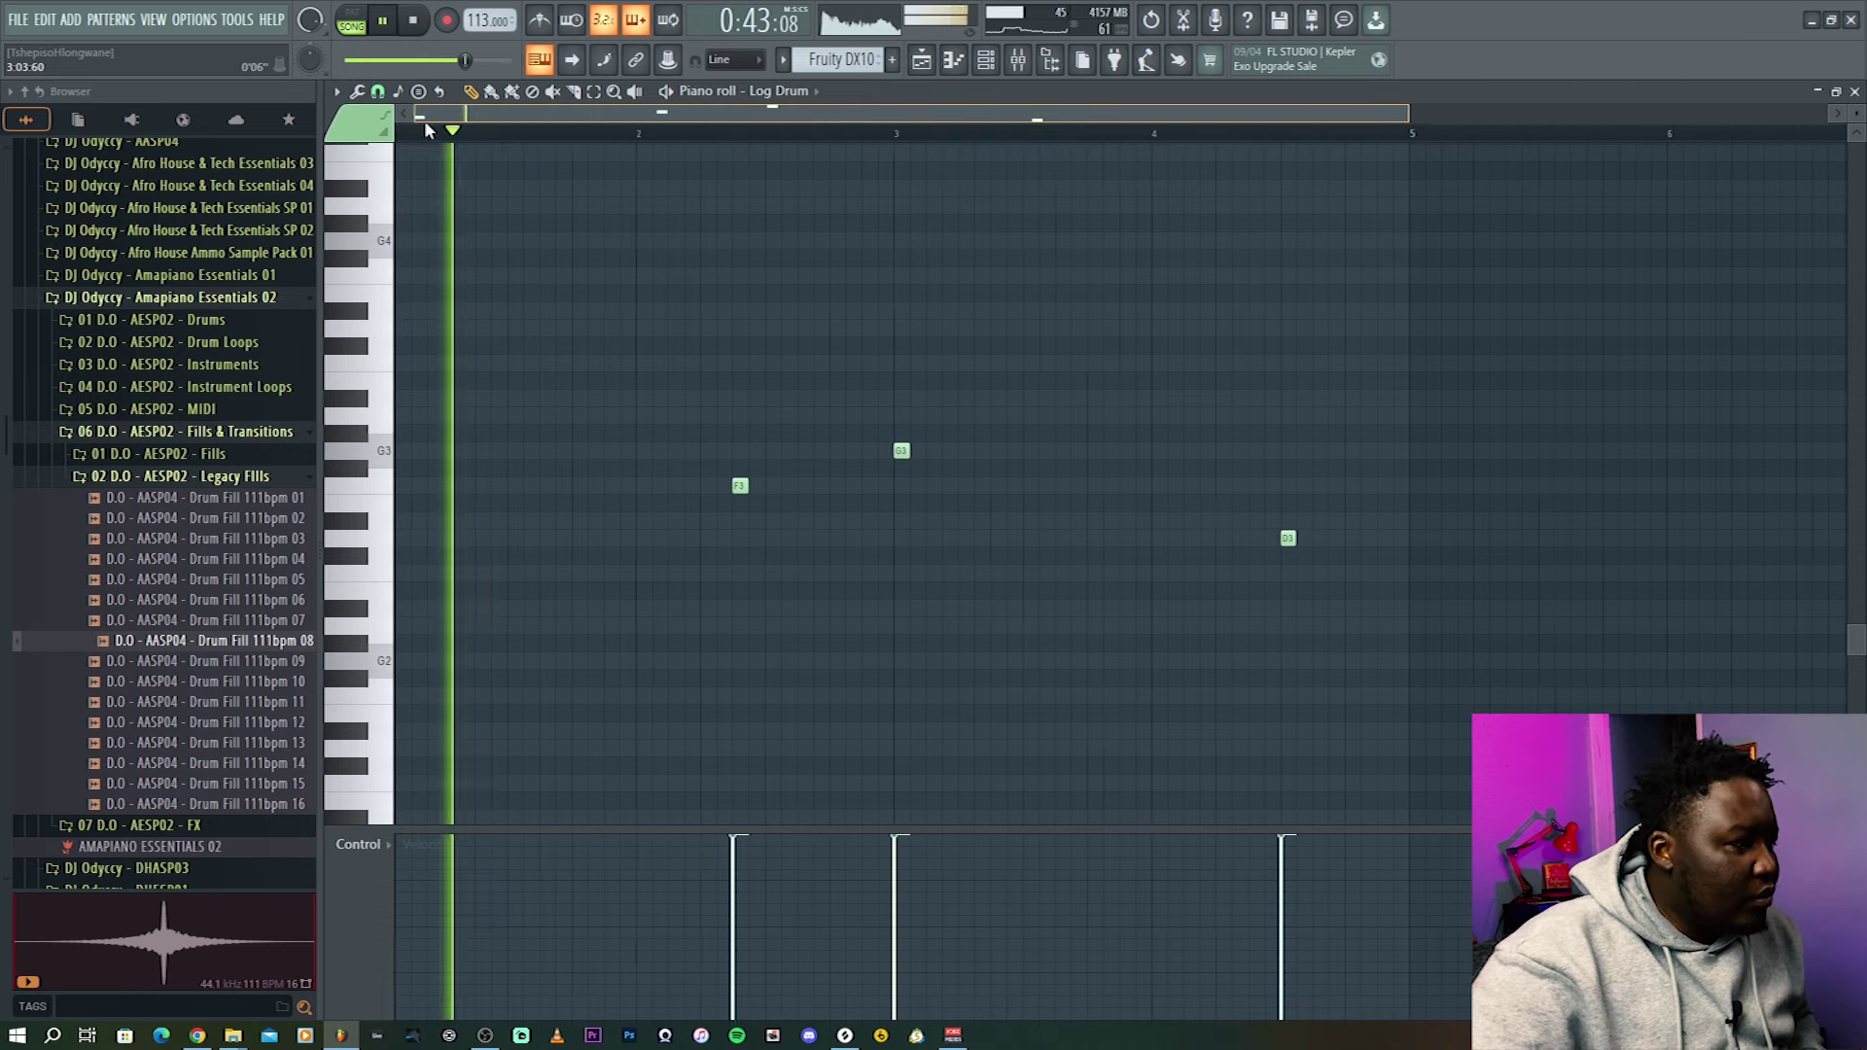
pyautogui.press('space')
pyautogui.moveTo(1404, 115); pyautogui.dragTo(1003, 115)
pyautogui.press('space')
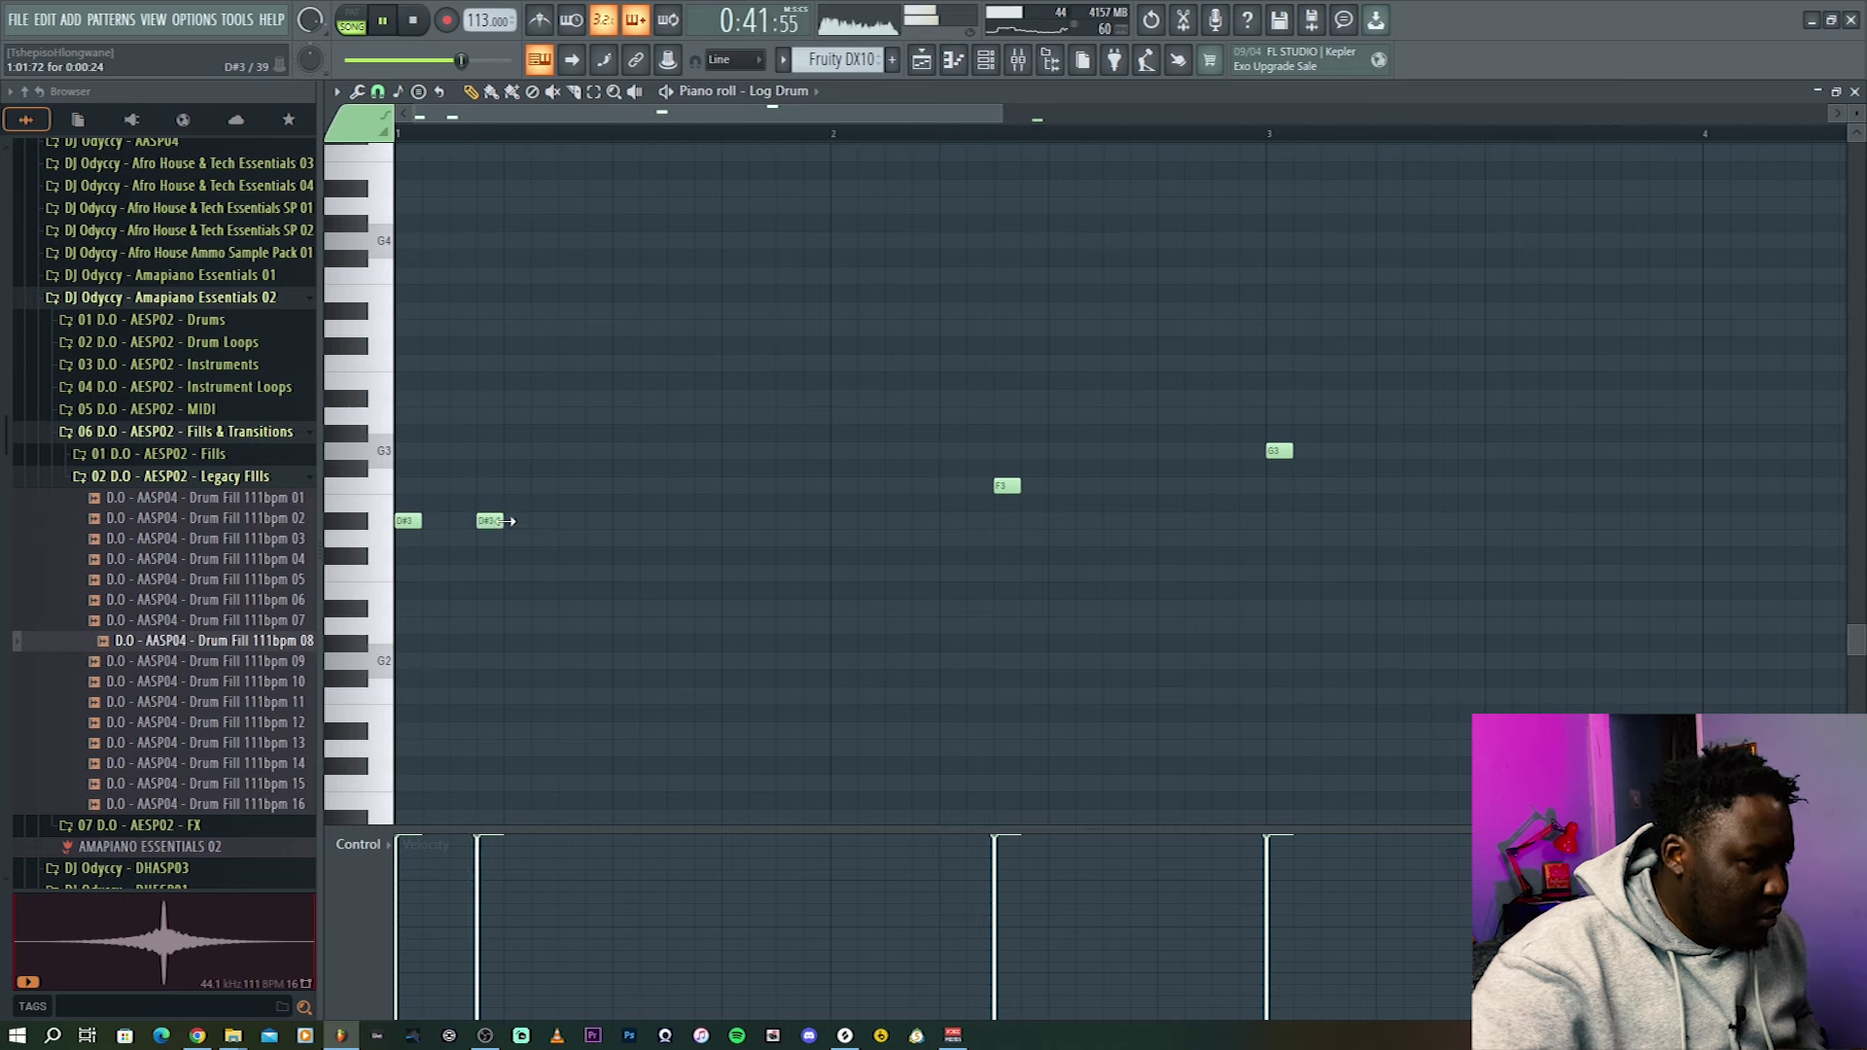
pyautogui.click(561, 523)
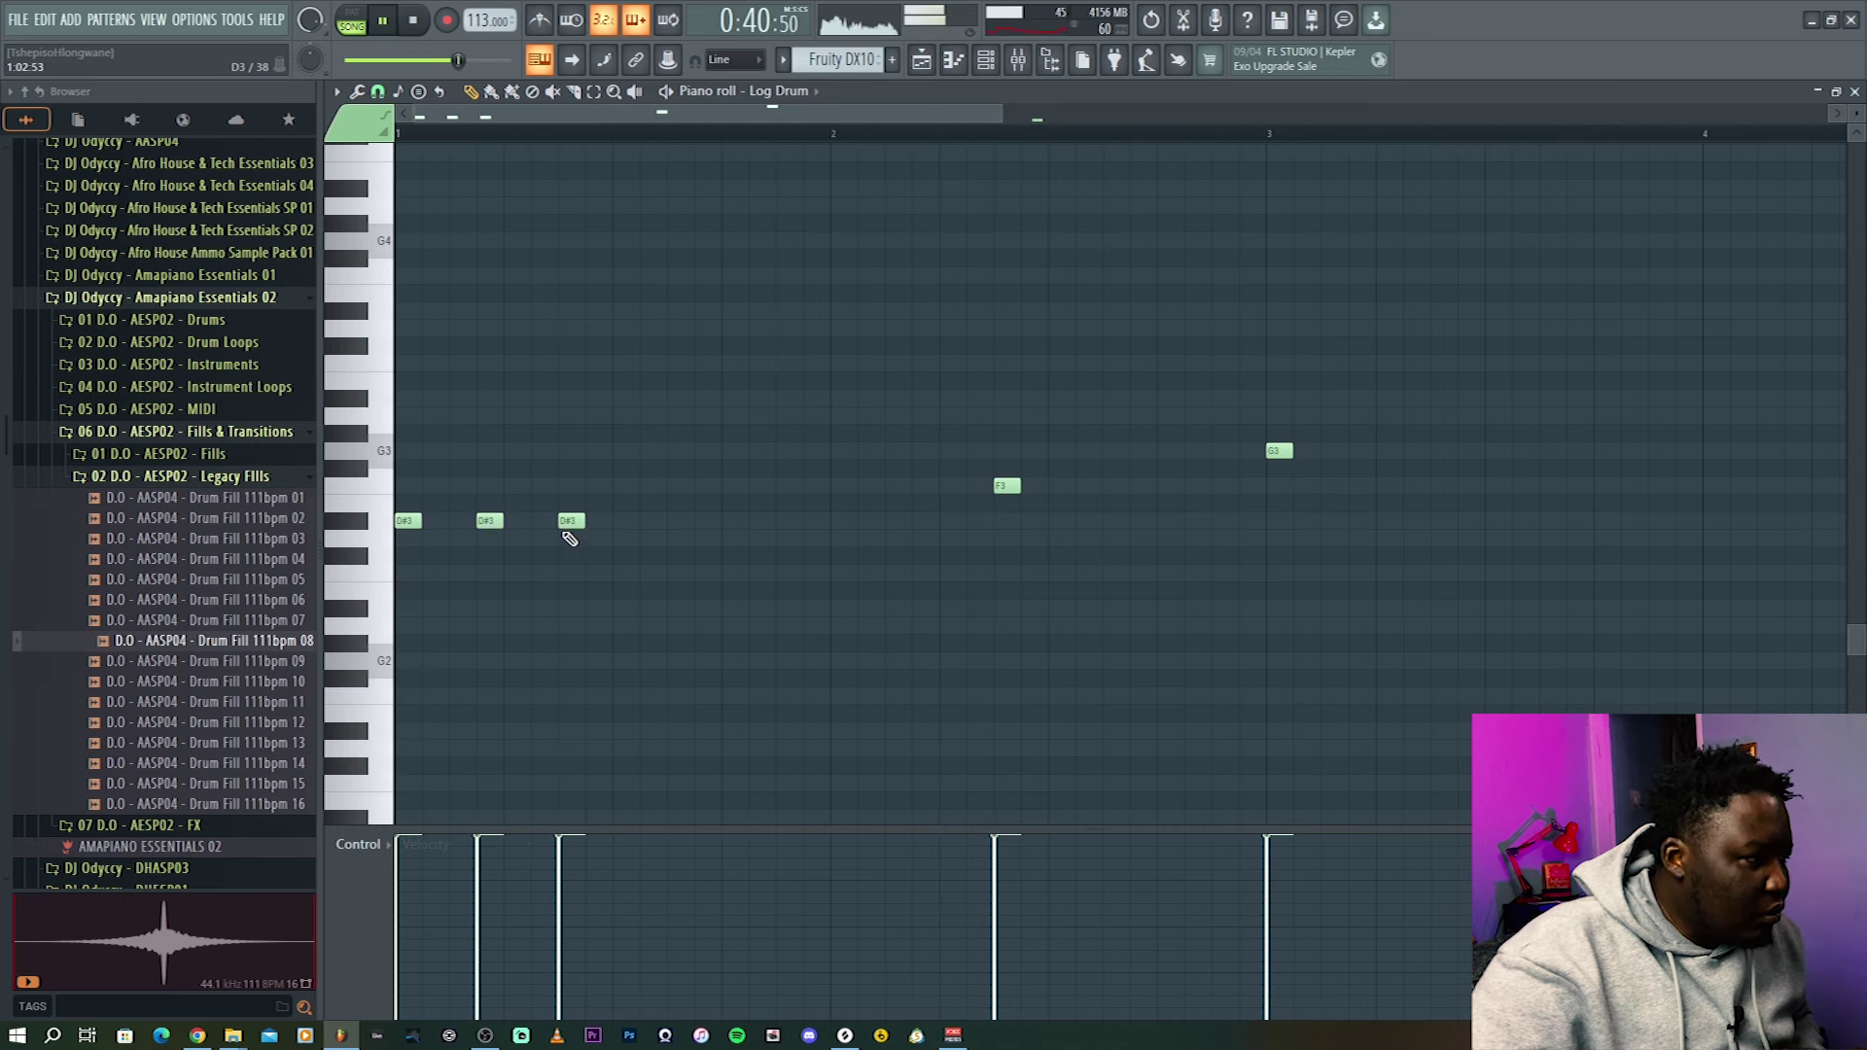
pyautogui.moveTo(574, 522); pyautogui.dragTo(601, 522)
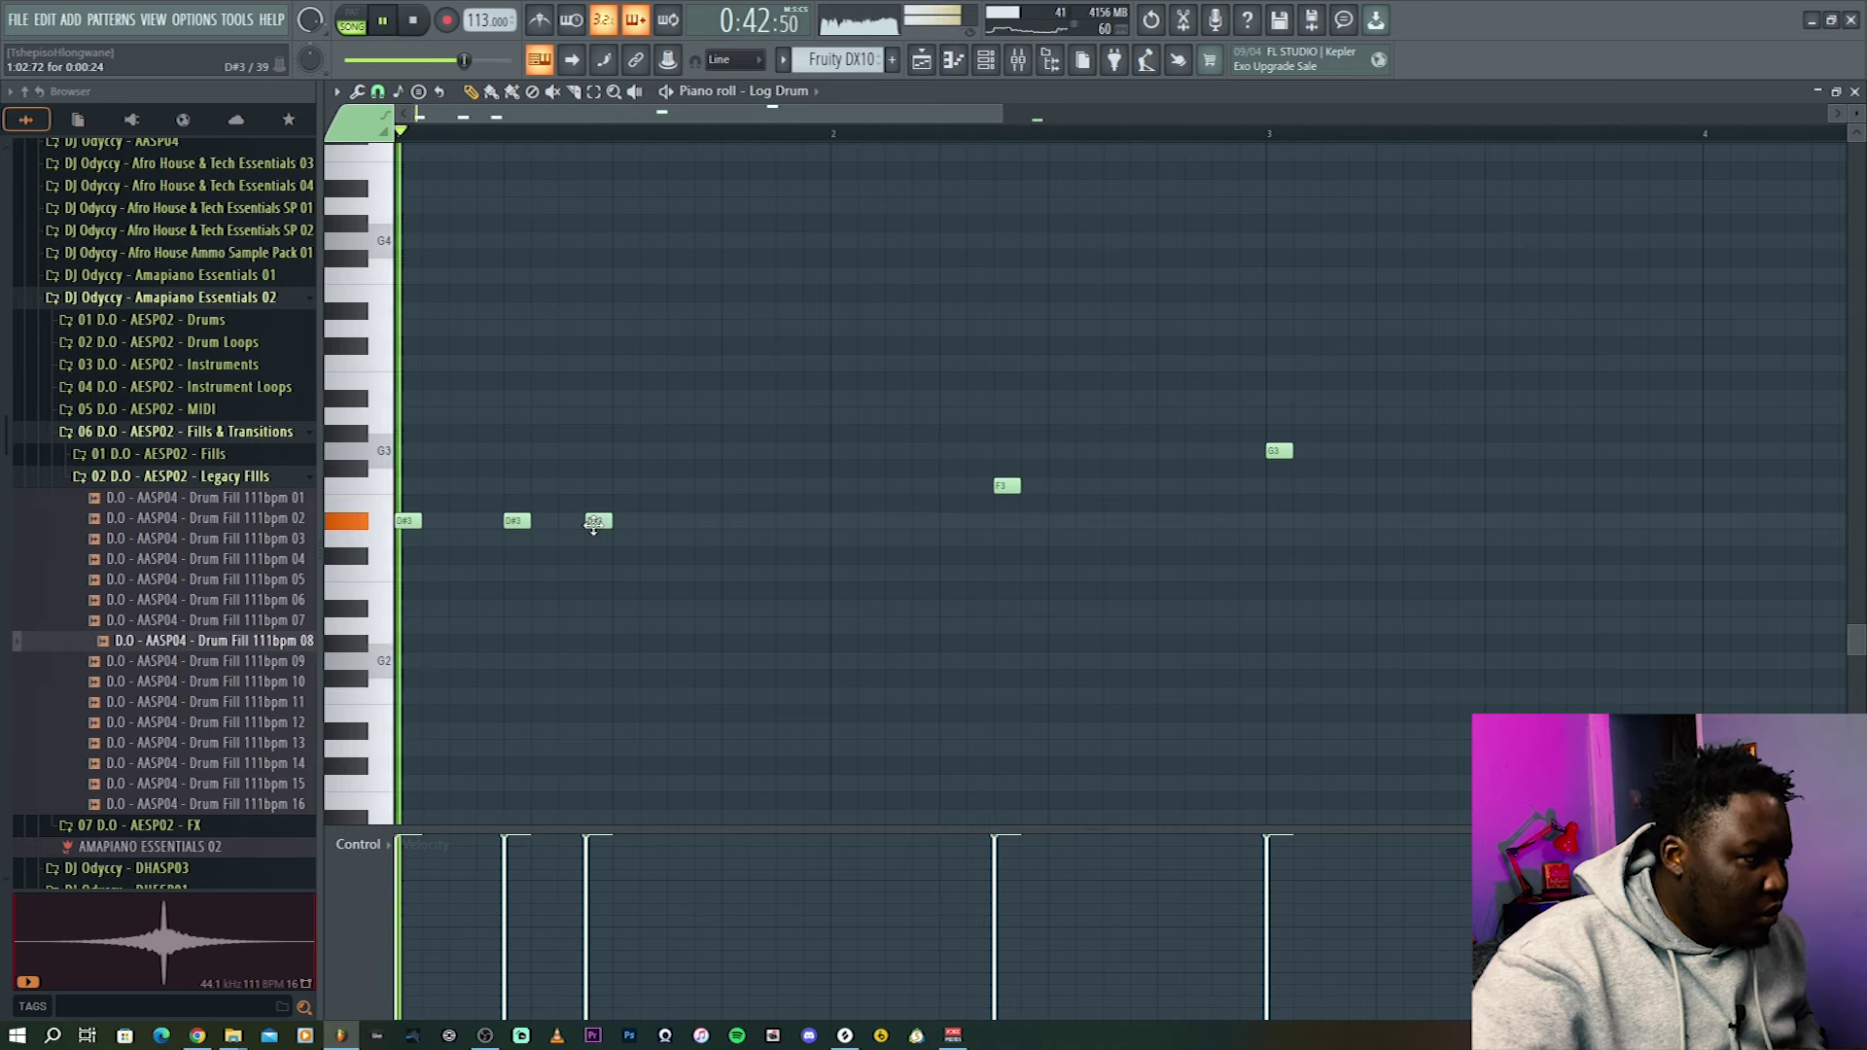
pyautogui.press('space')
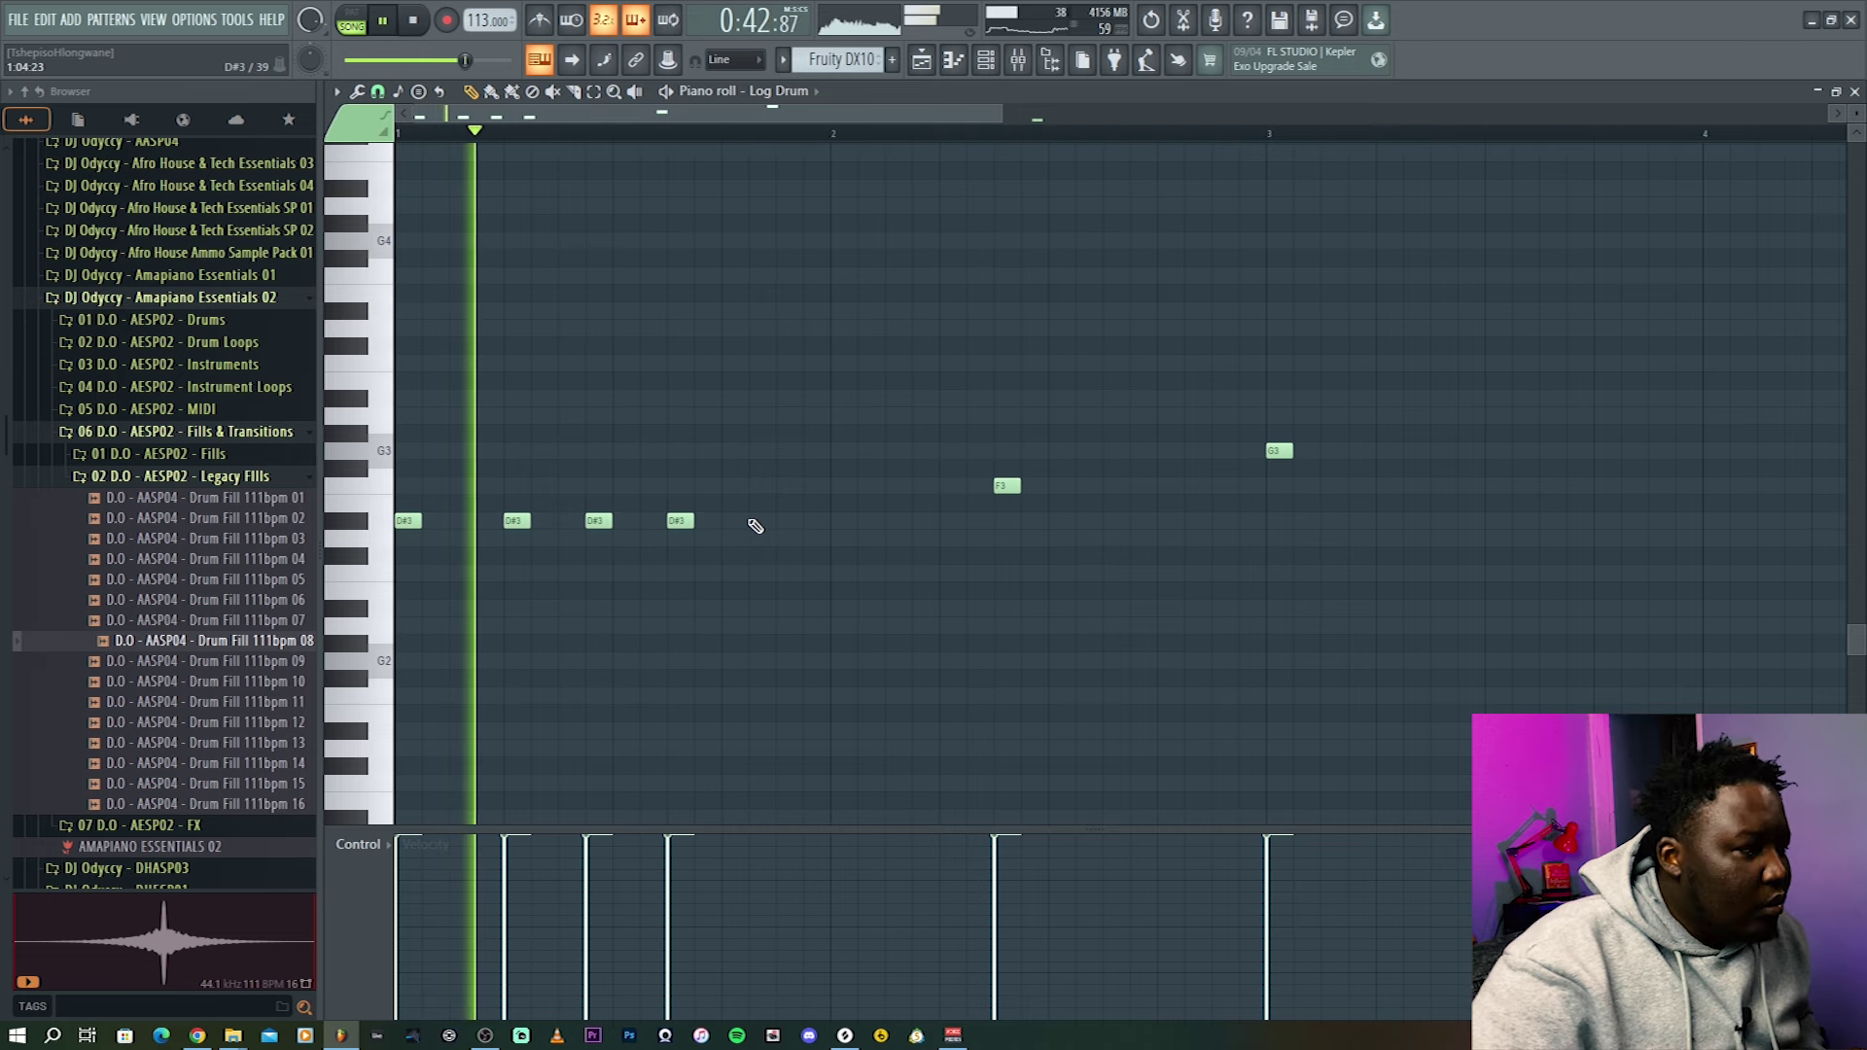
pyautogui.click(756, 524)
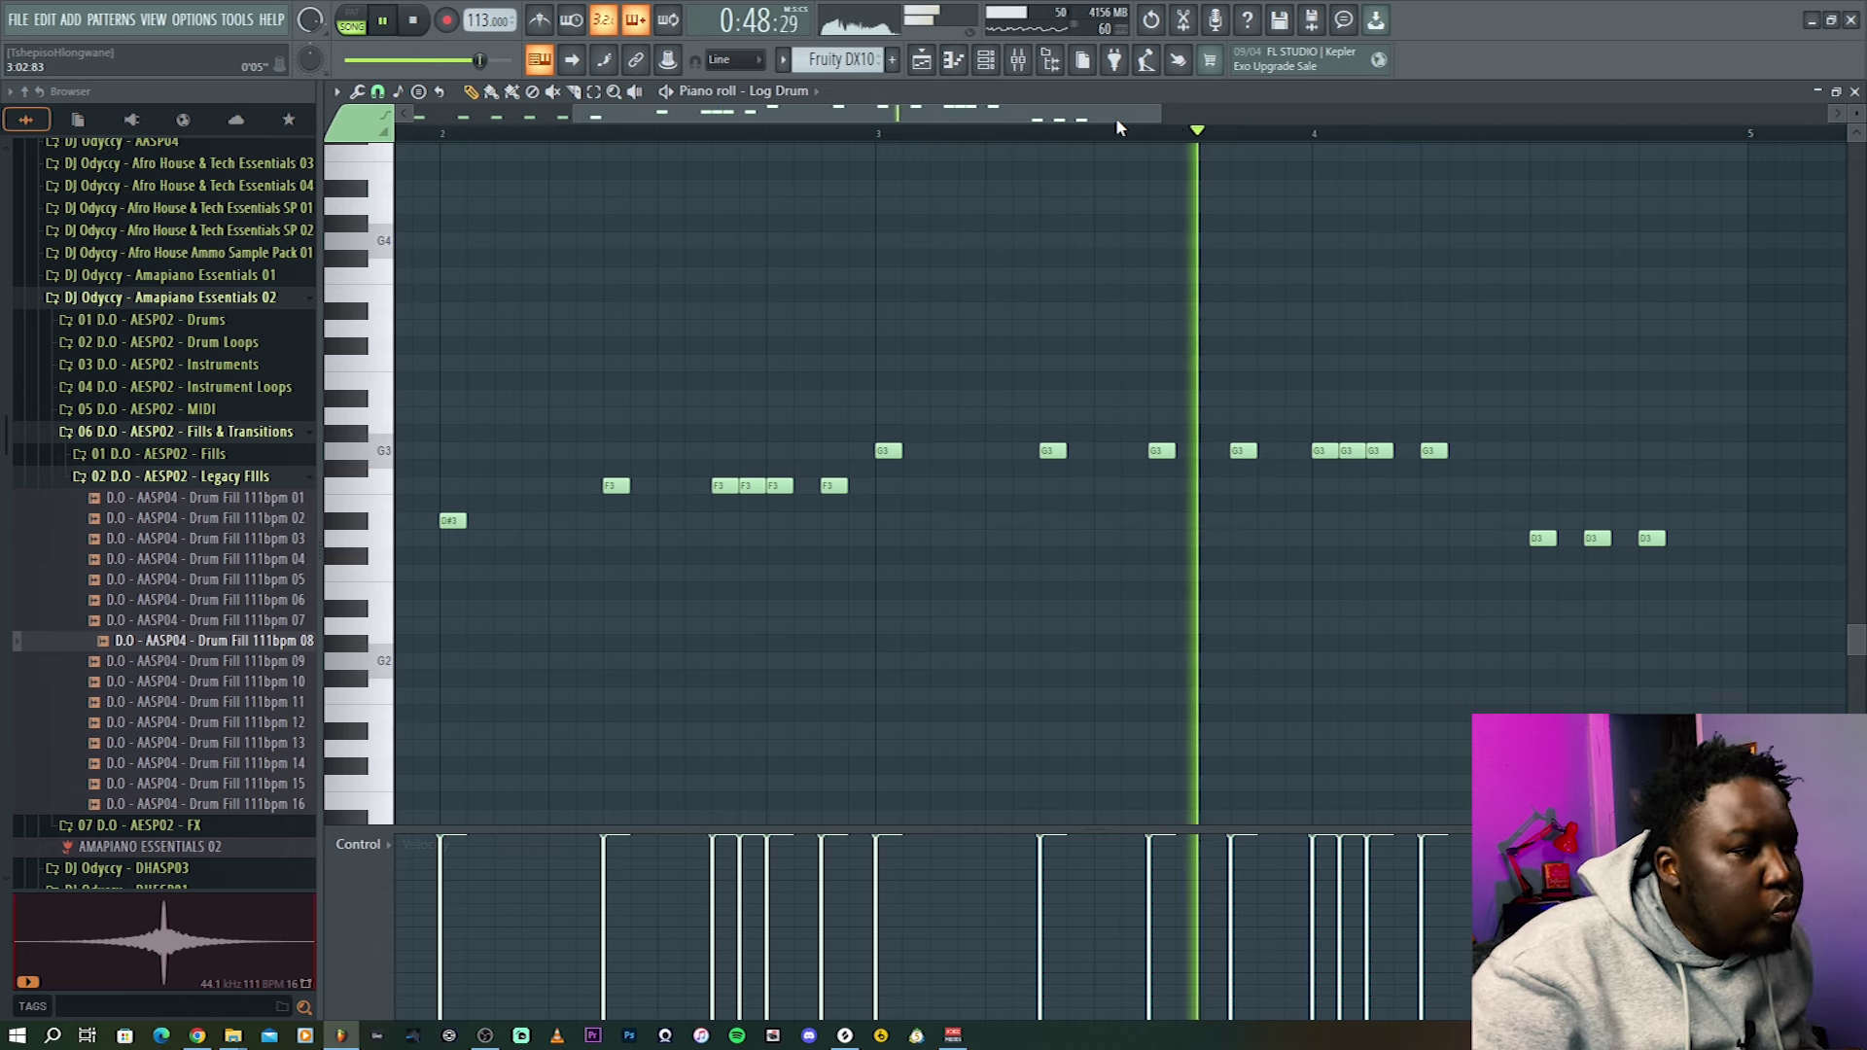
# - Fill the one-step gap between the last two D3 notes at the end of bar 4 with another D3 note
pyautogui.press('space')
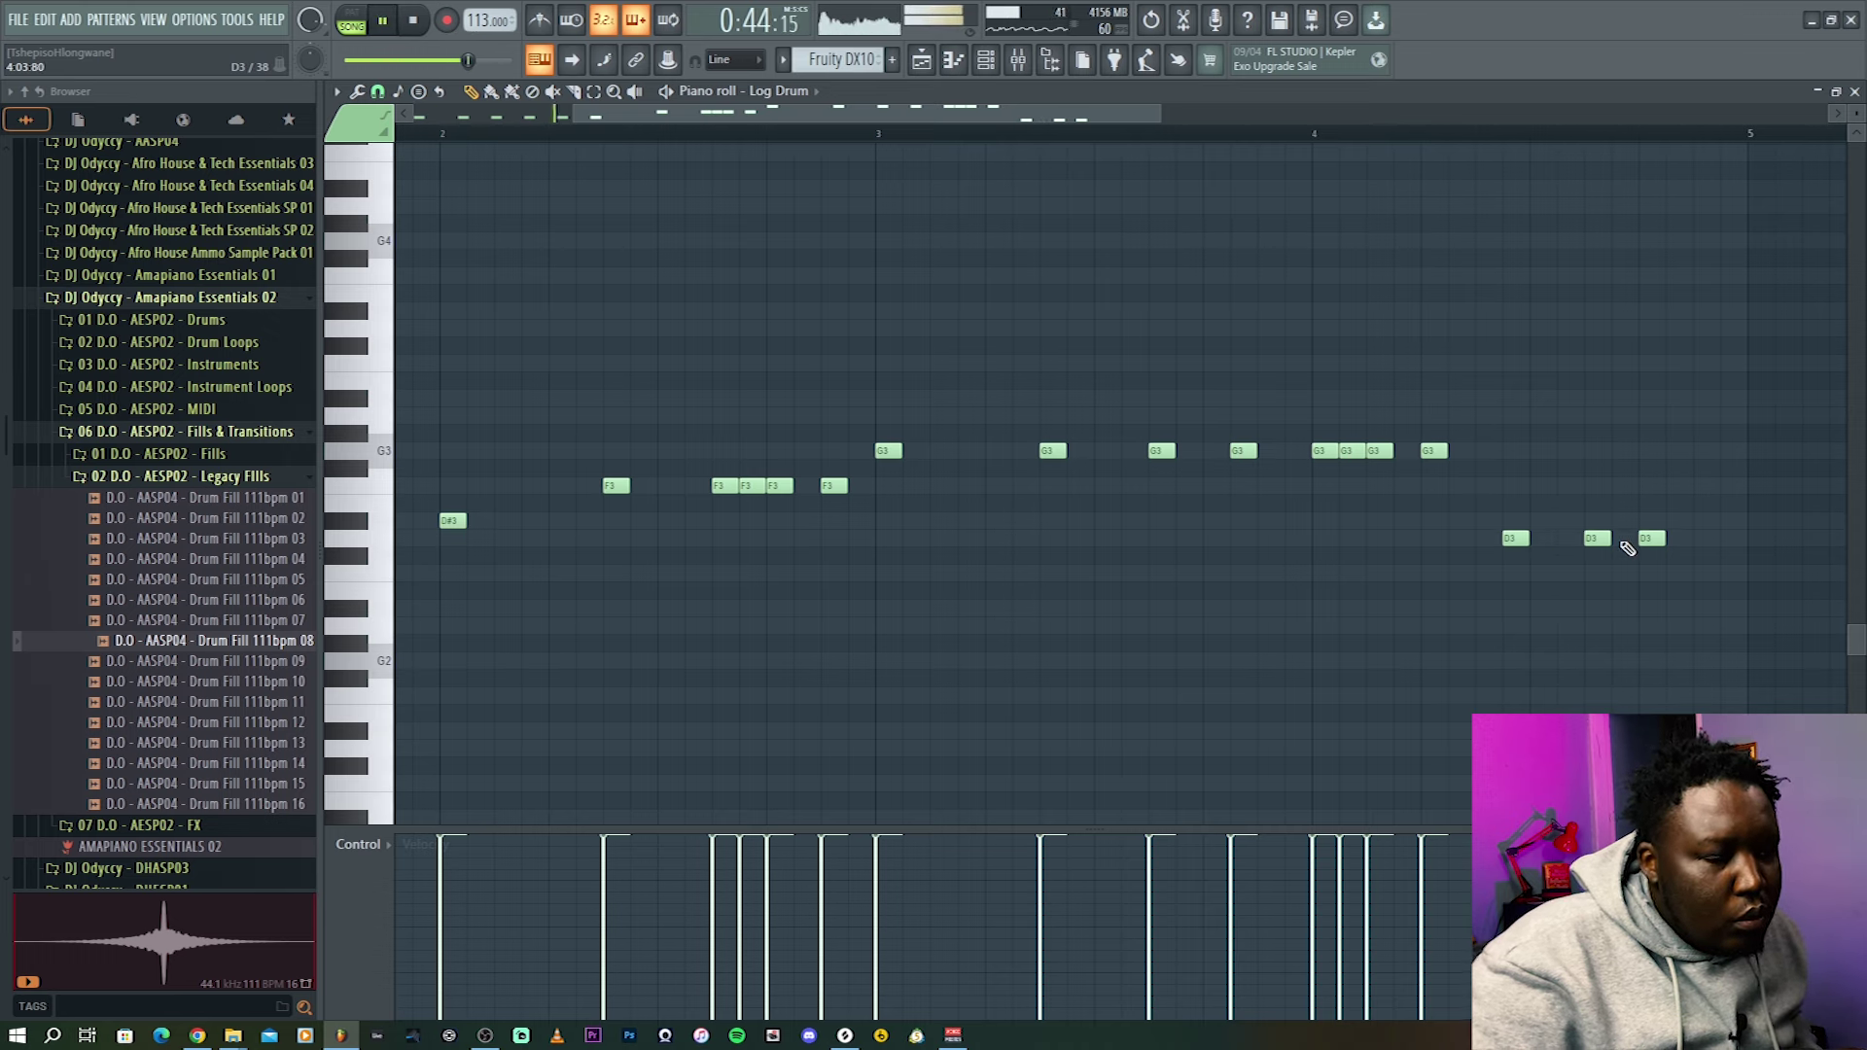
pyautogui.click(1621, 537)
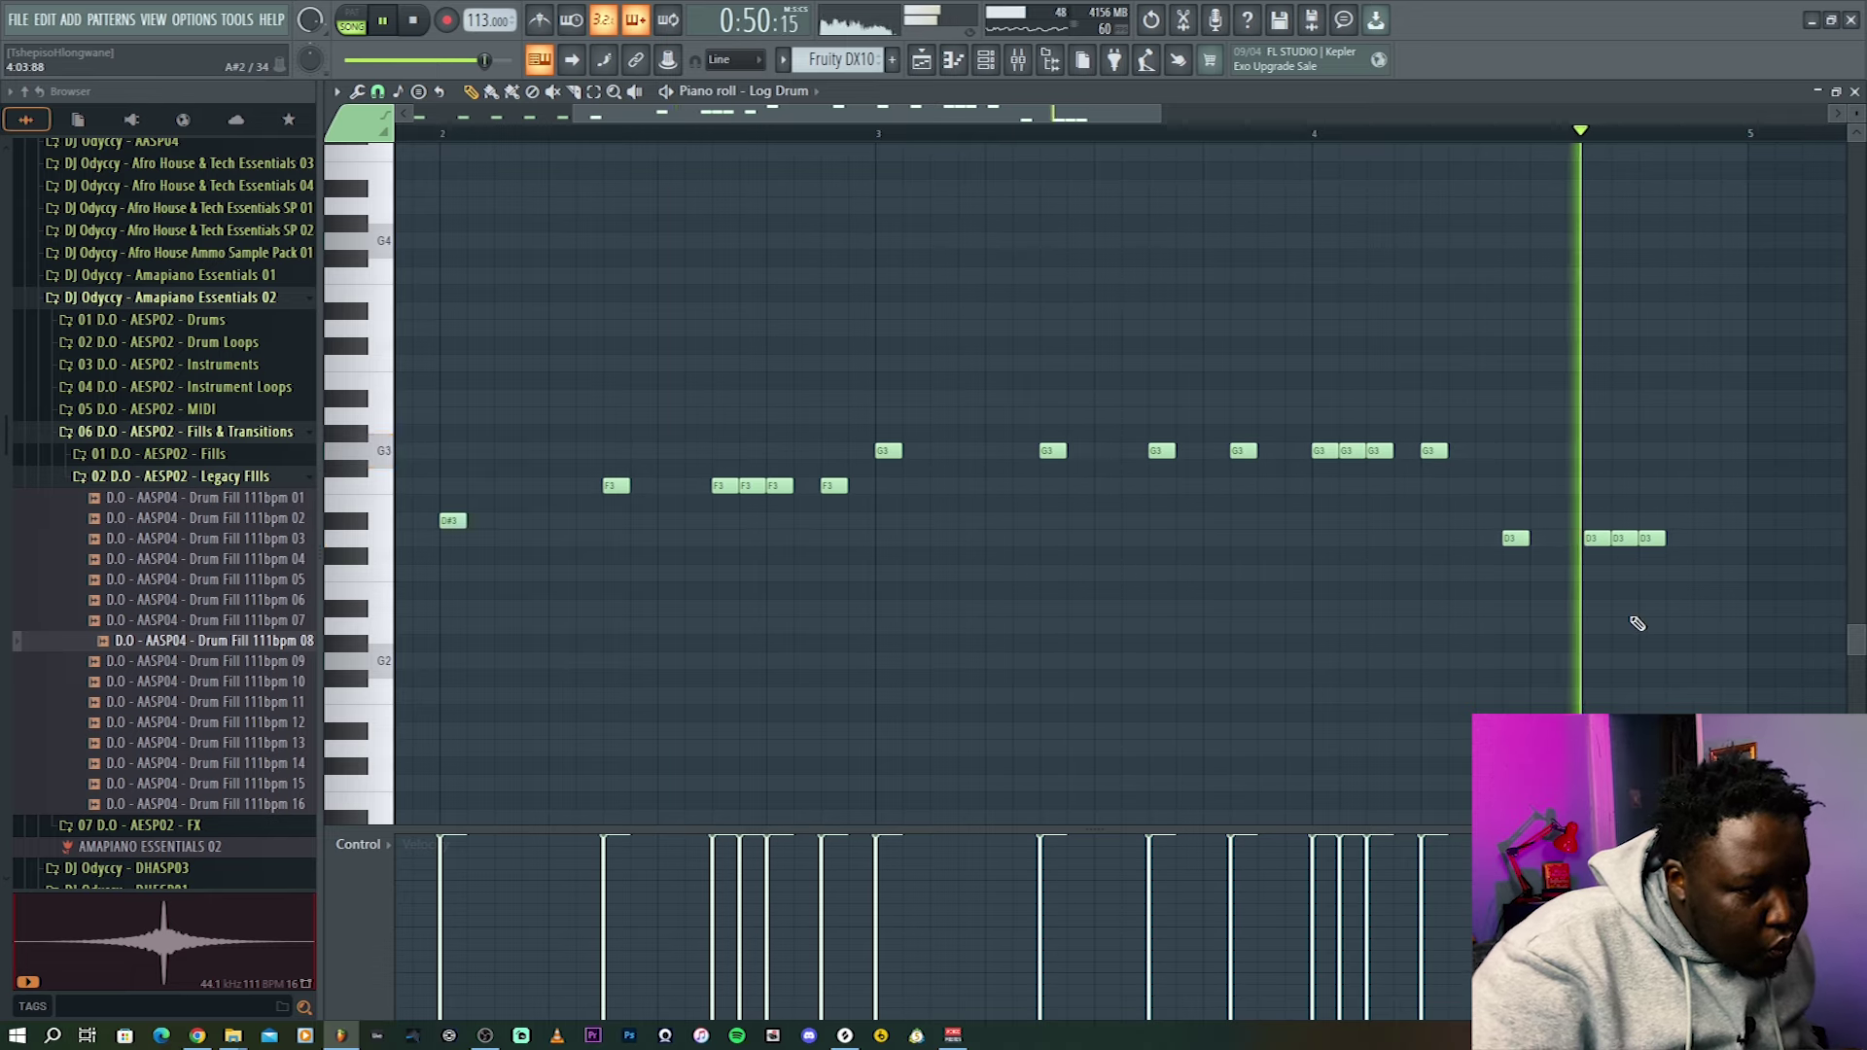
pyautogui.press('space')
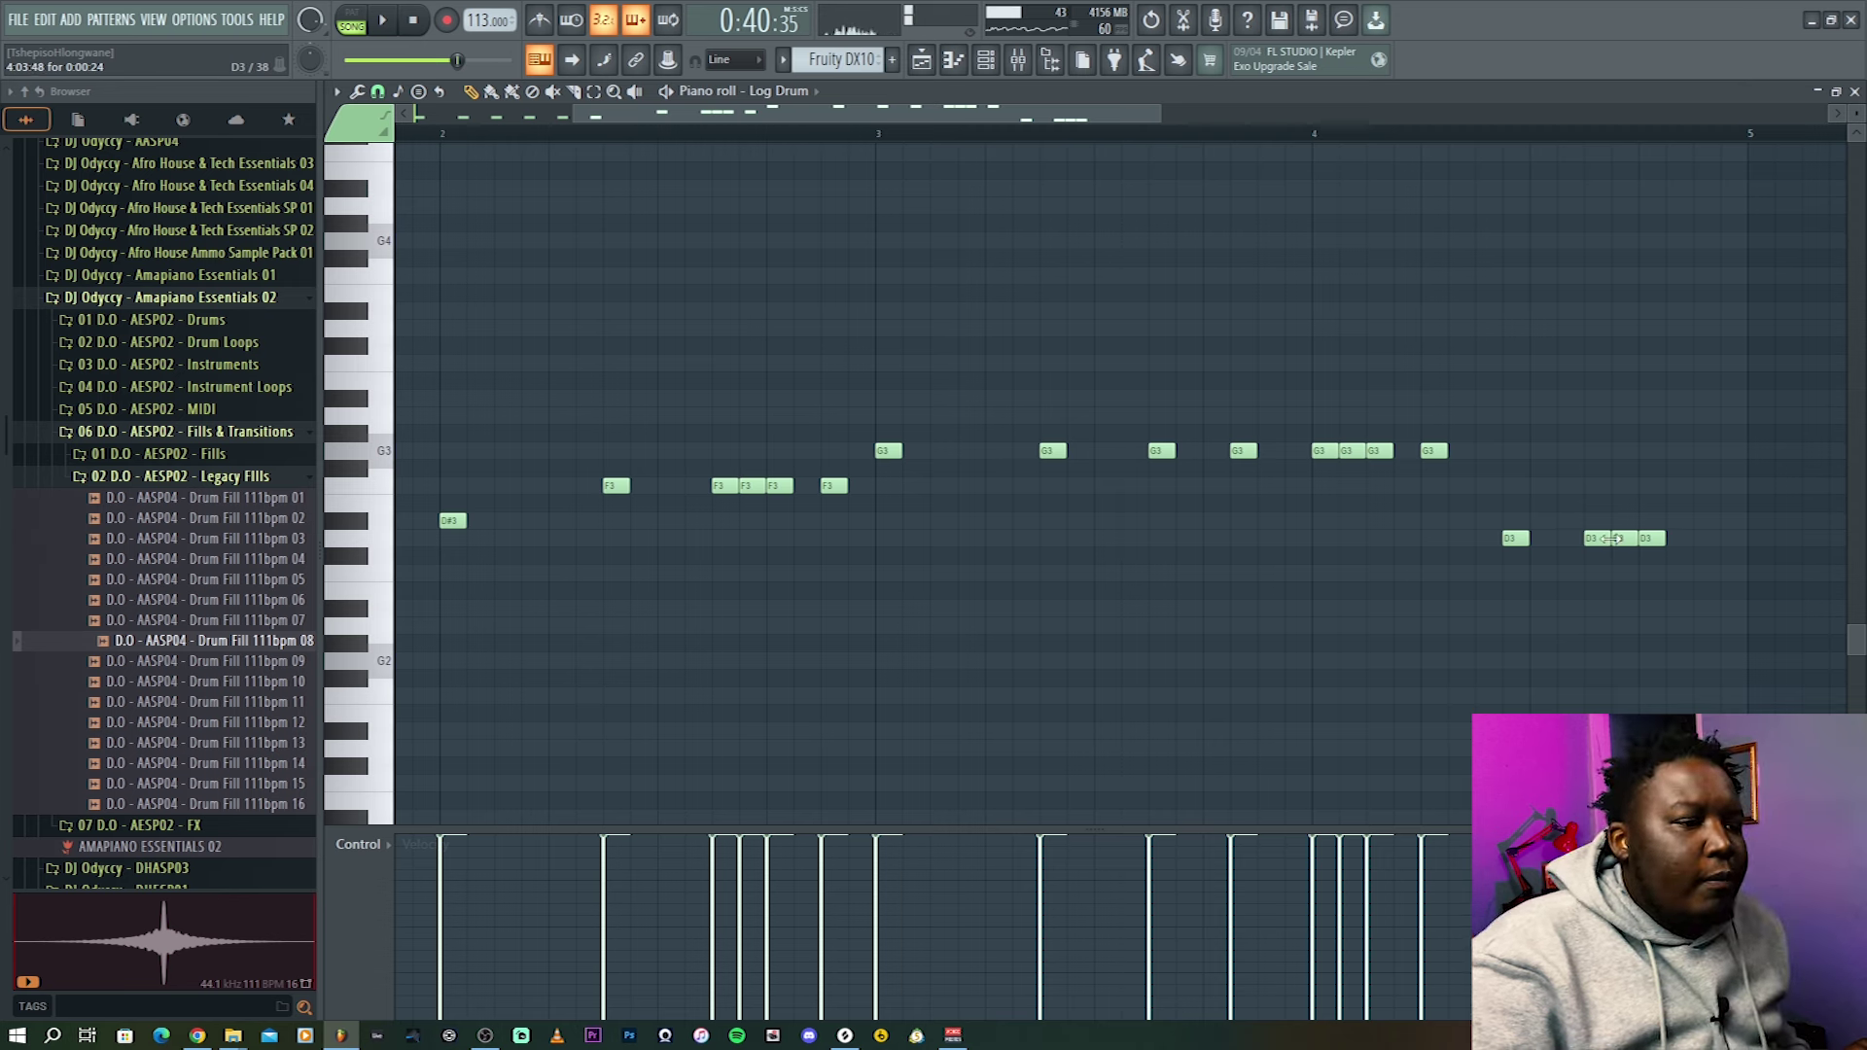
pyautogui.rightClick(1616, 538)
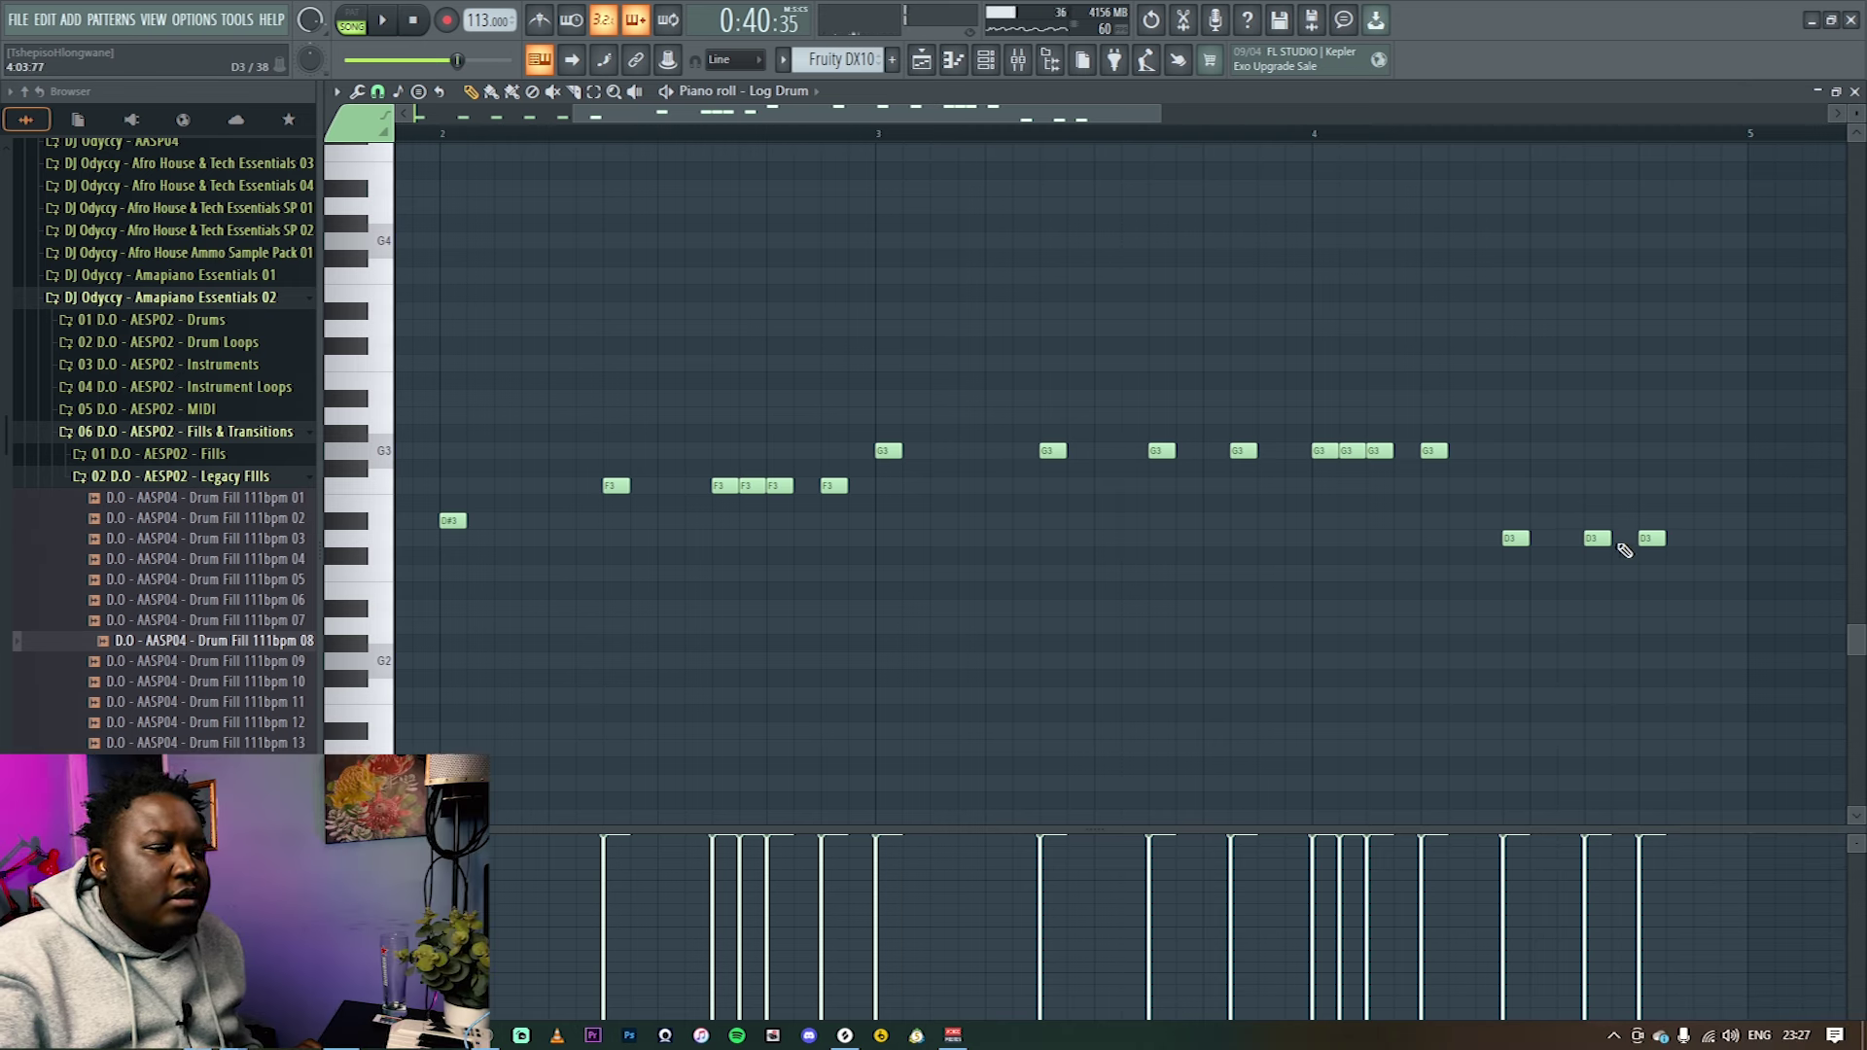
pyautogui.click(1619, 538)
# - Set the grid snap to 1/4 step and chop the first of the three adjacent D3 notes in bar 4 into a quarter-step roll
pyautogui.keyDown('ctrl'); pyautogui.click(1600, 536); pyautogui.keyUp('ctrl')
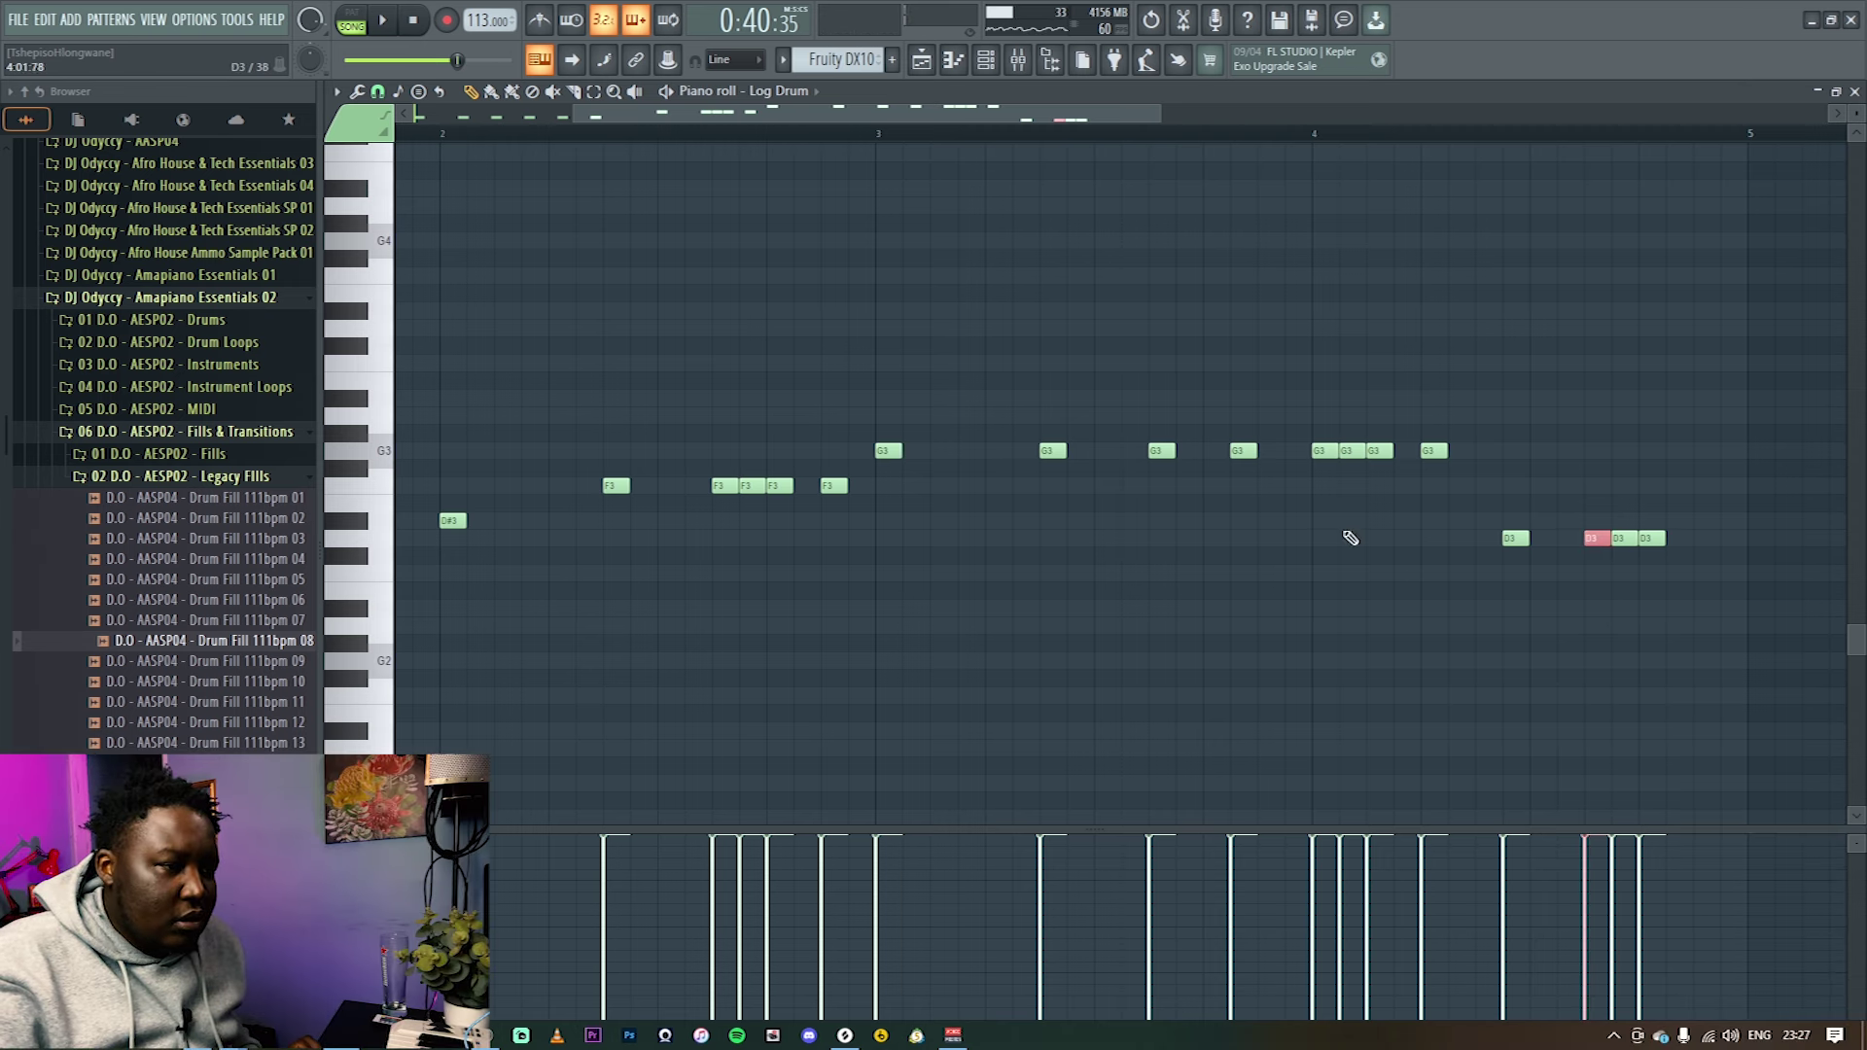
pyautogui.click(378, 91)
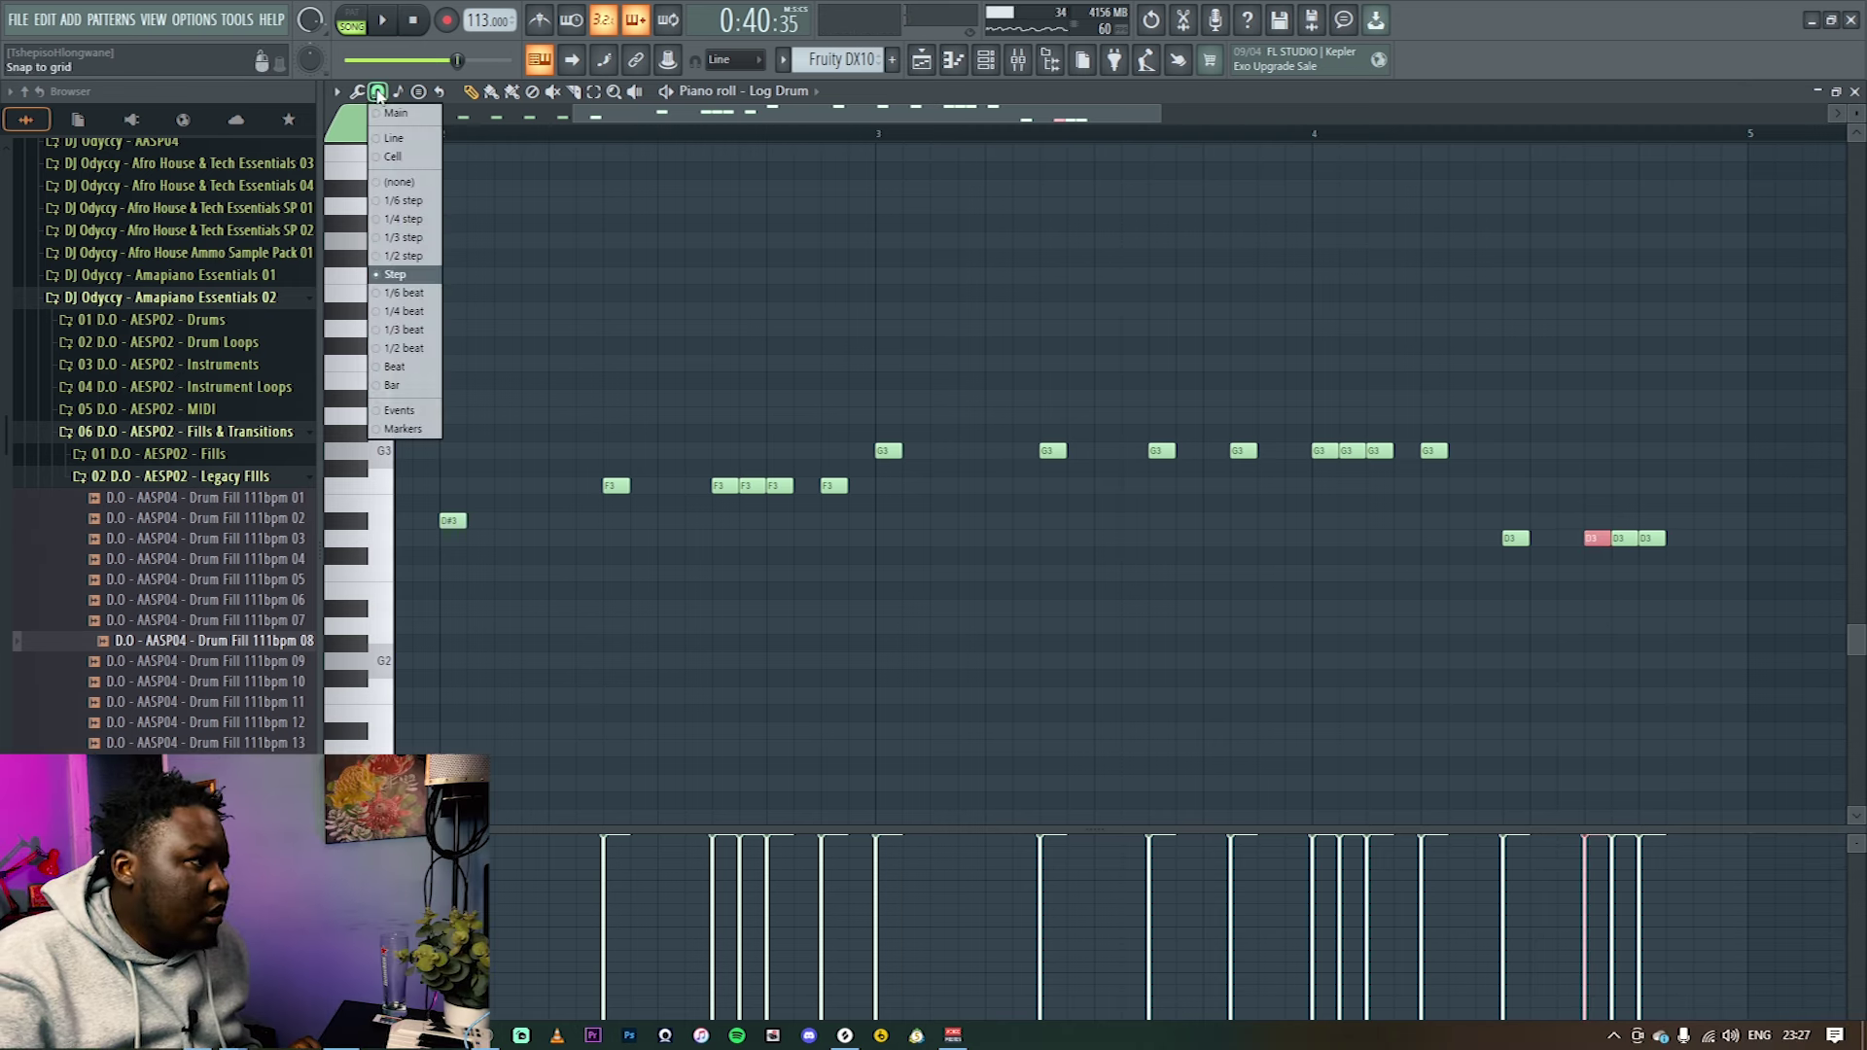
pyautogui.click(404, 224)
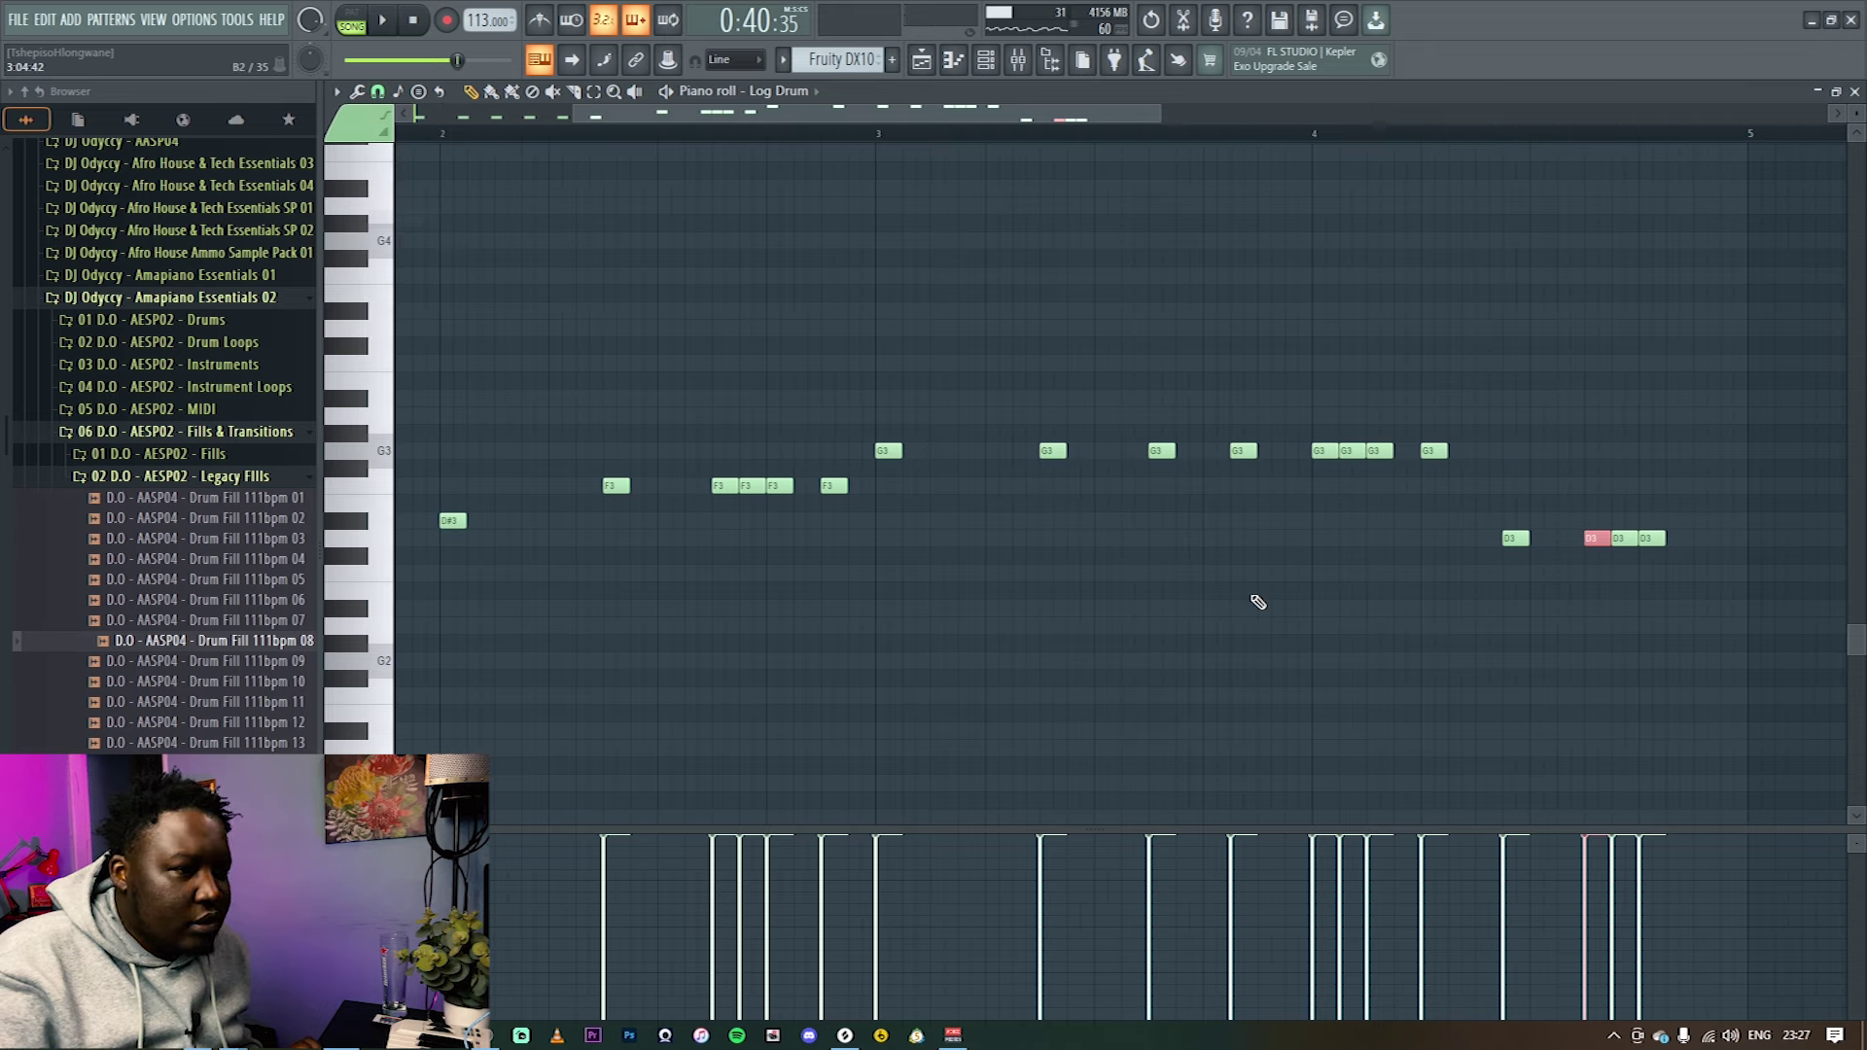
pyautogui.press('space')
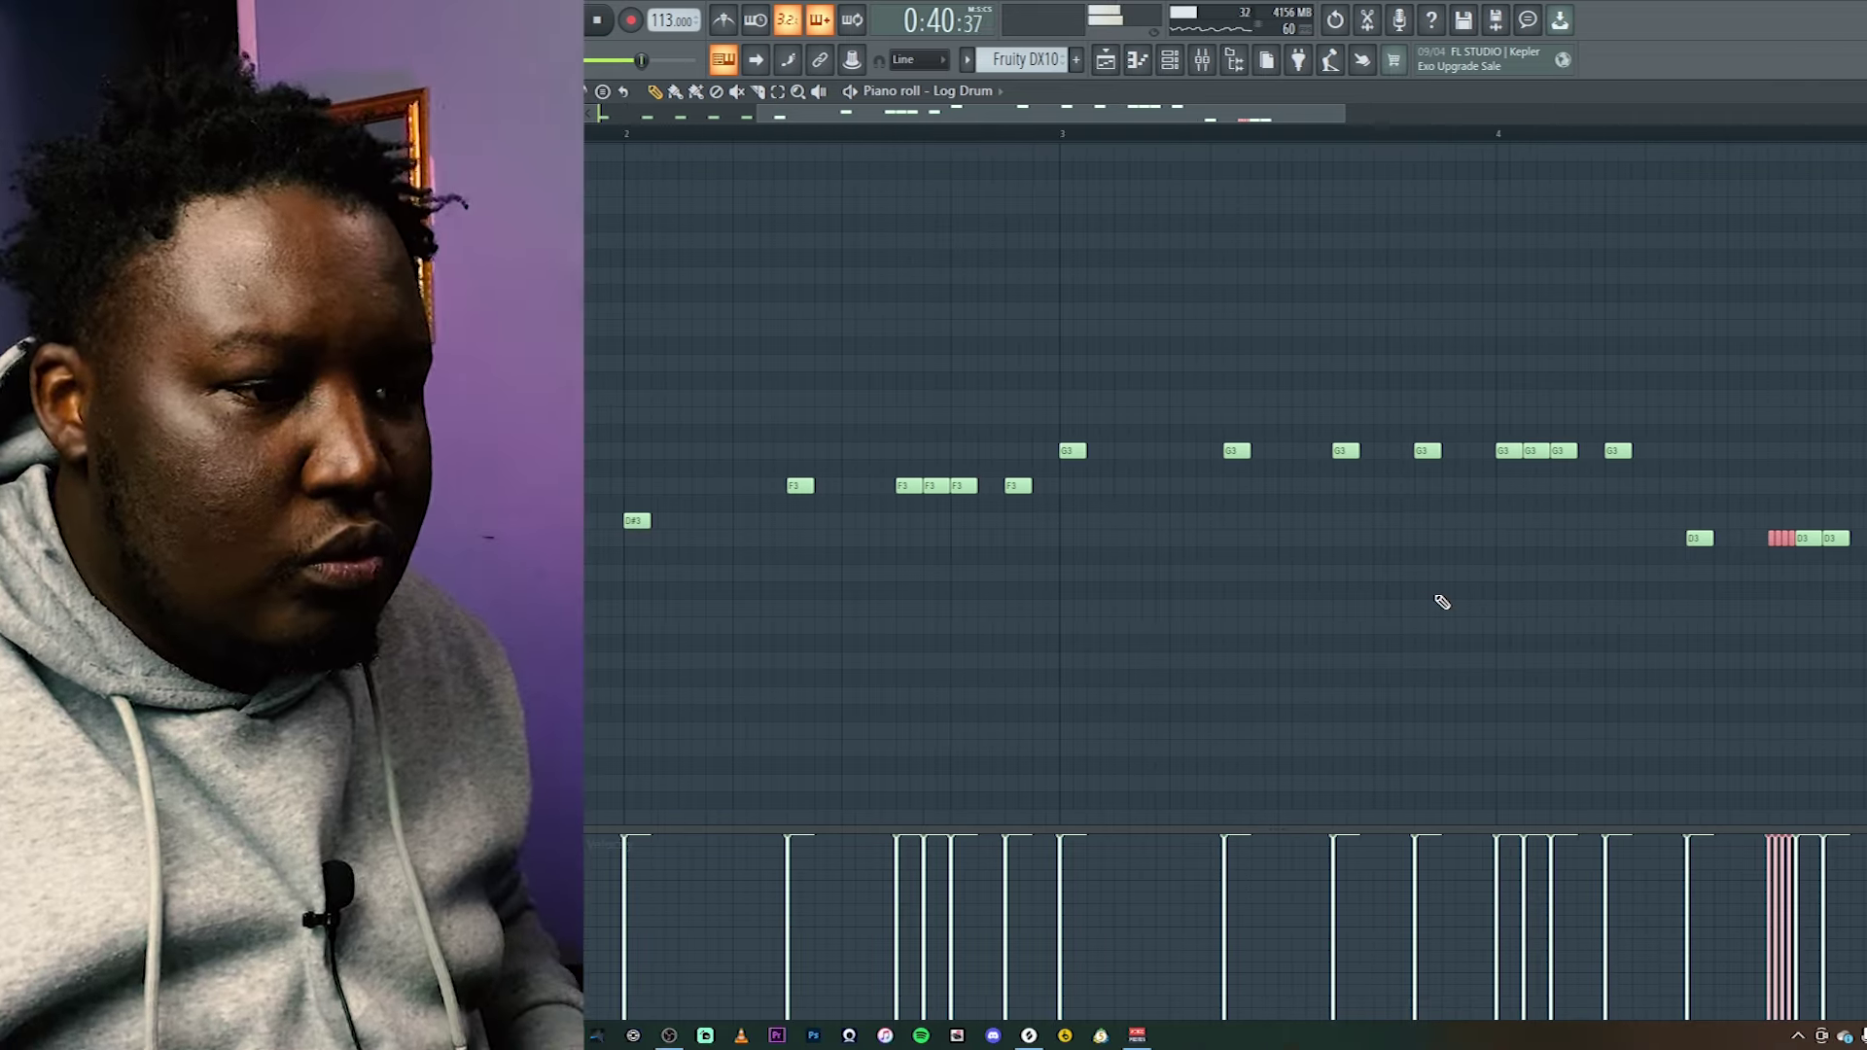
pyautogui.click(378, 91)
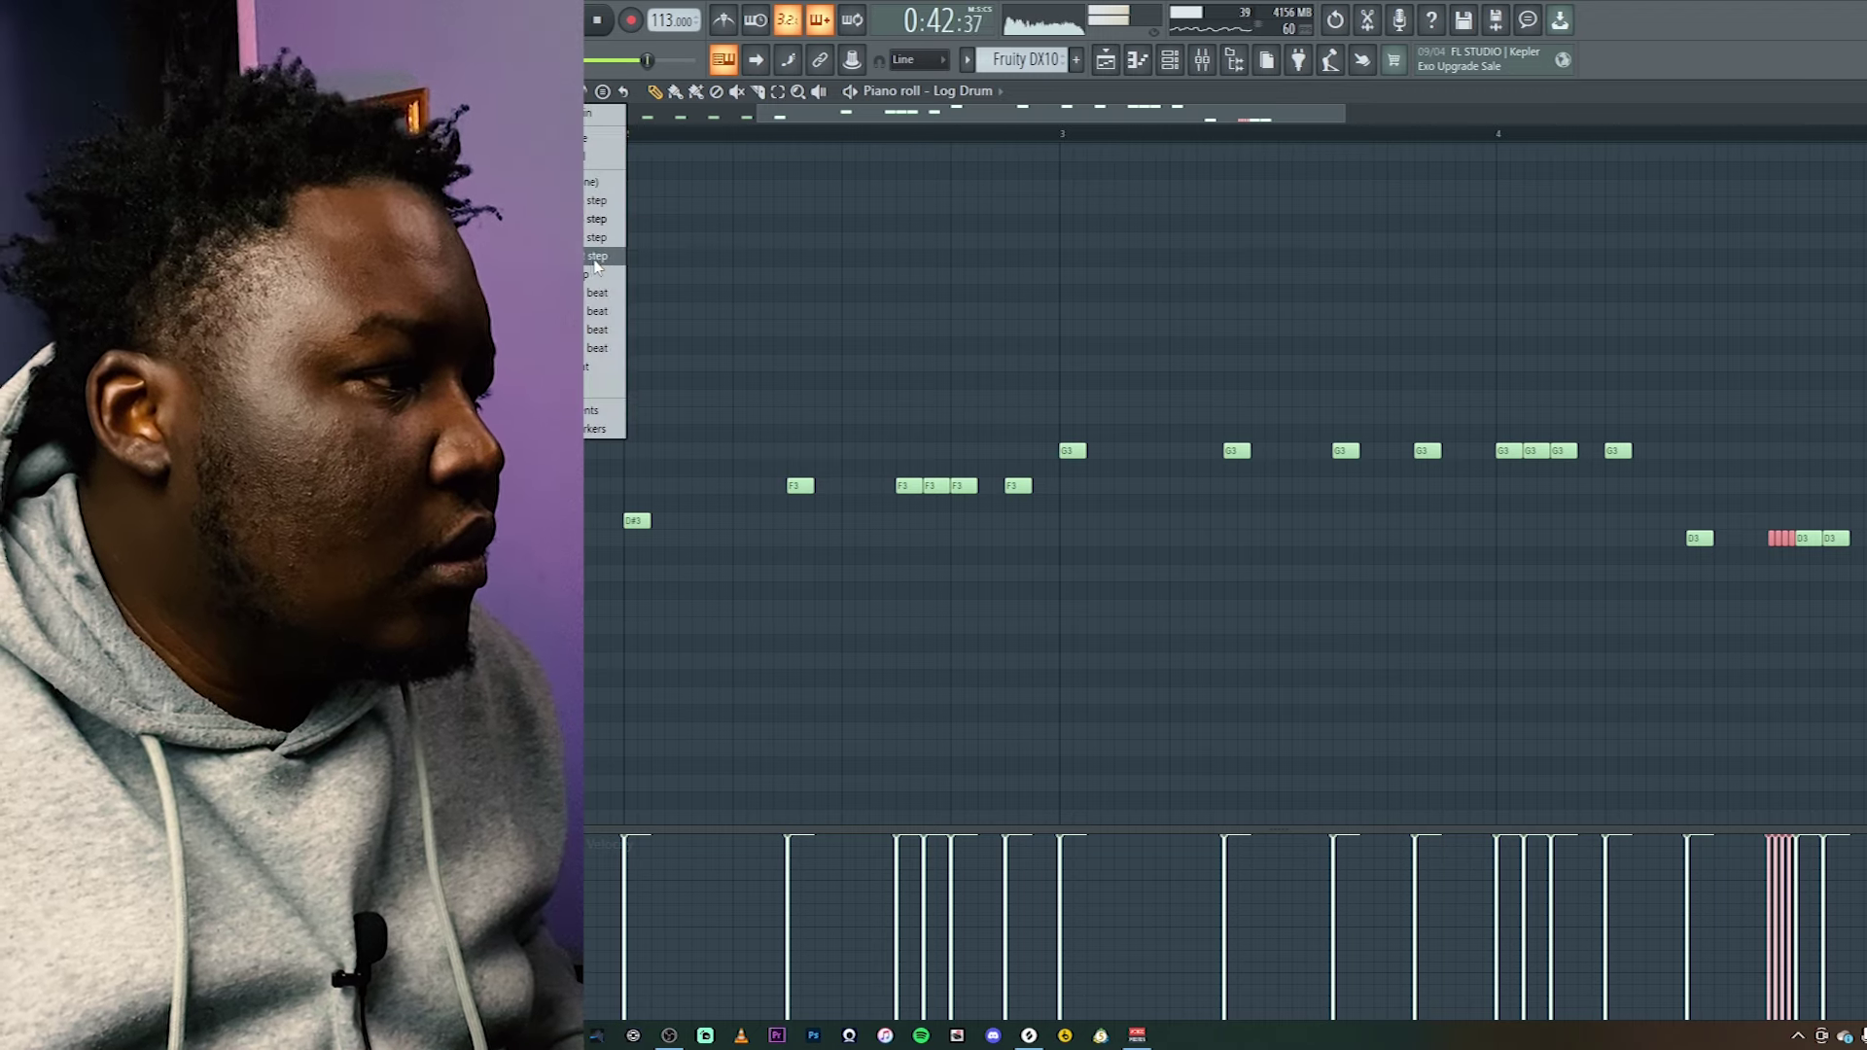
pyautogui.keyDown('ctrl'); pyautogui.click(1835, 443); pyautogui.keyUp('ctrl')
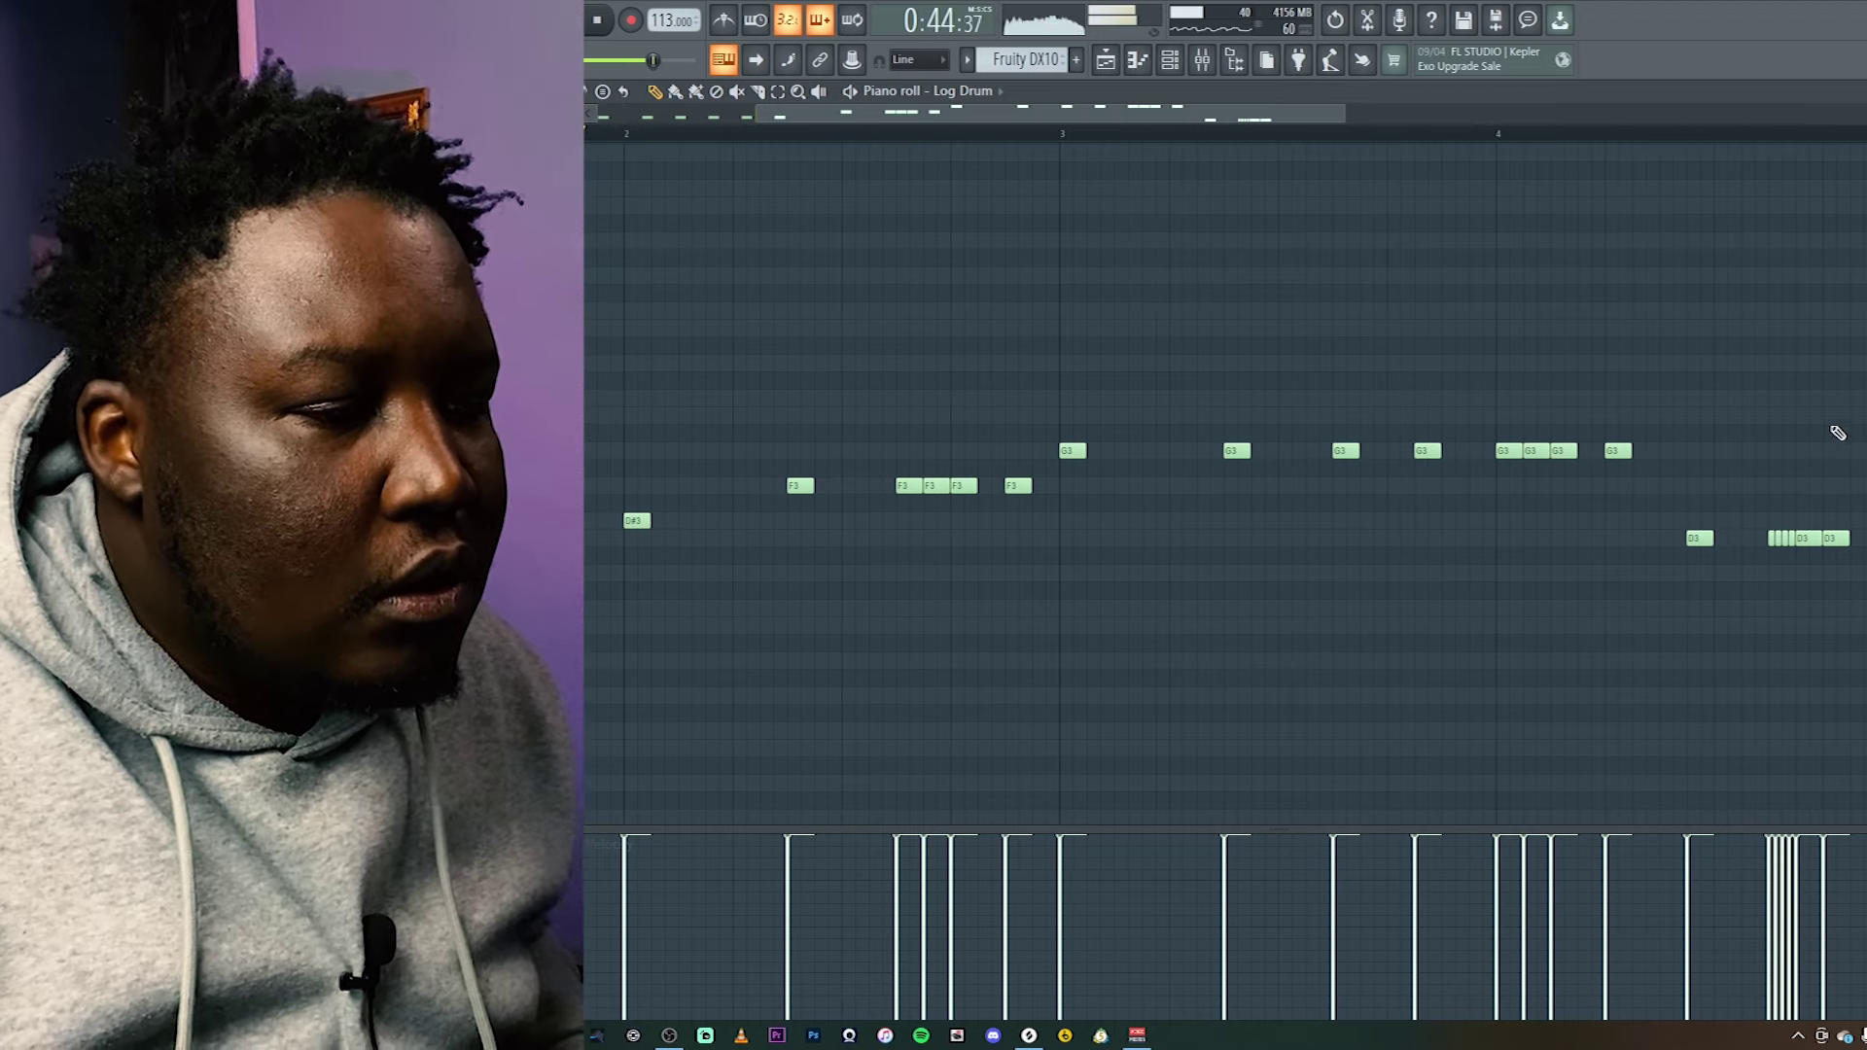